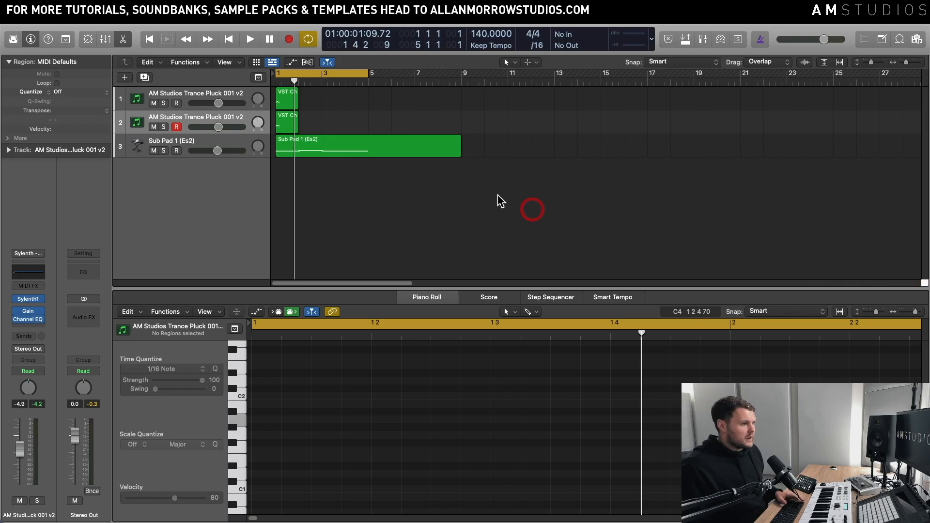
- Mute both Trance Pluck tracks and audition the Sub Pad track on its own
click(382, 191)
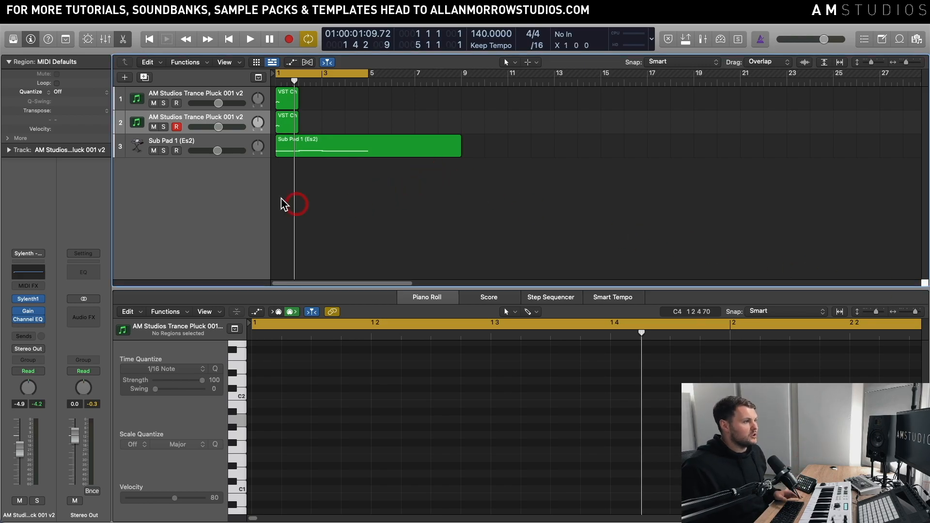
click(154, 127)
click(155, 103)
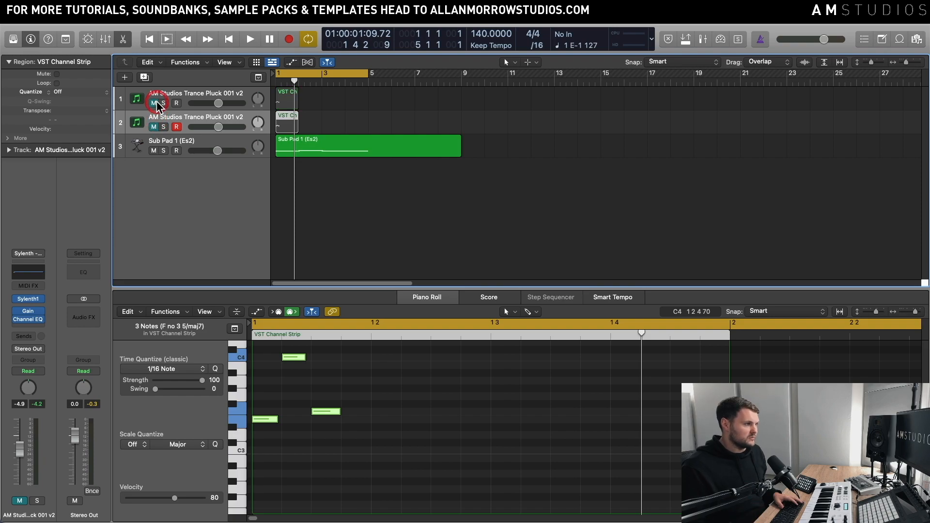
click(354, 169)
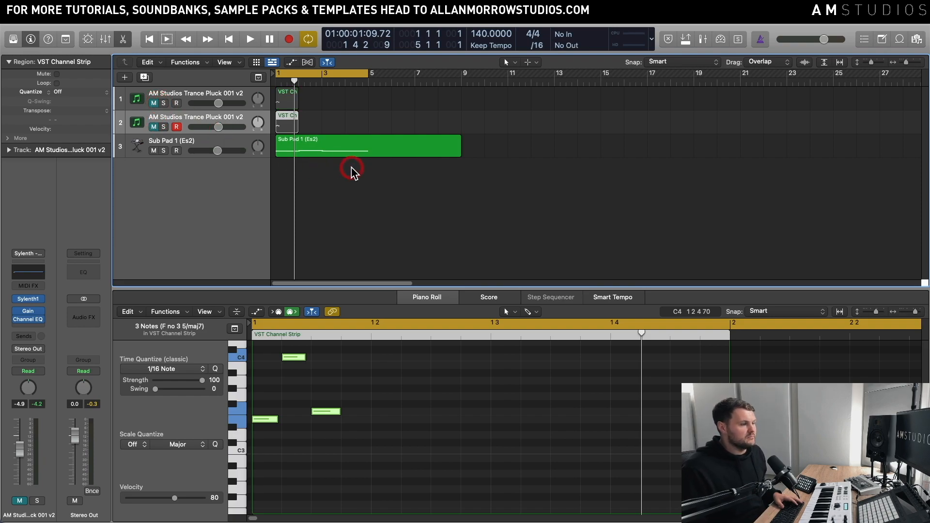
key(space)
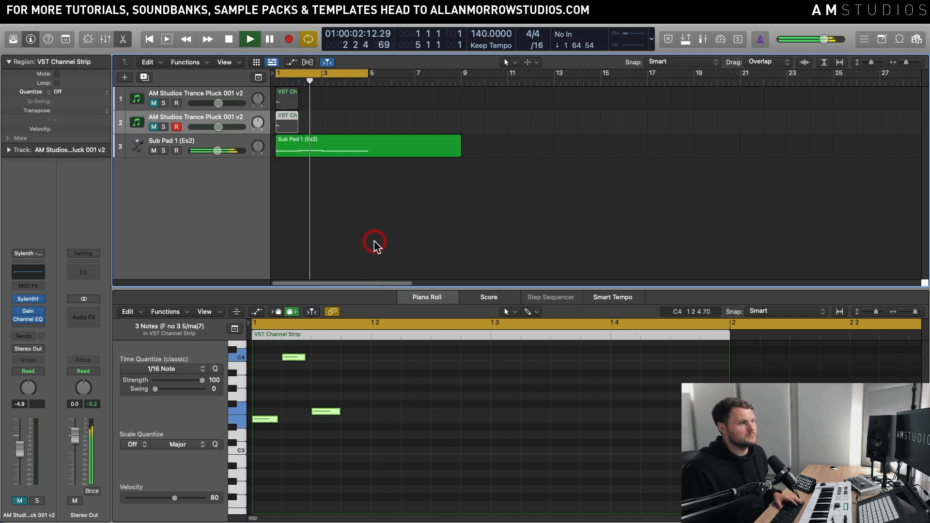
key(space)
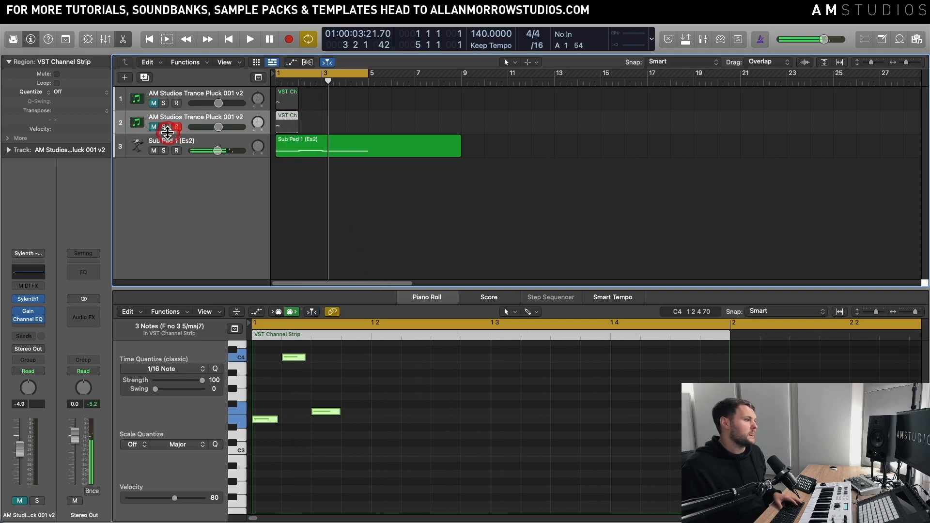
- Solo the first Trance Pluck track and play back its three-note pattern
click(163, 103)
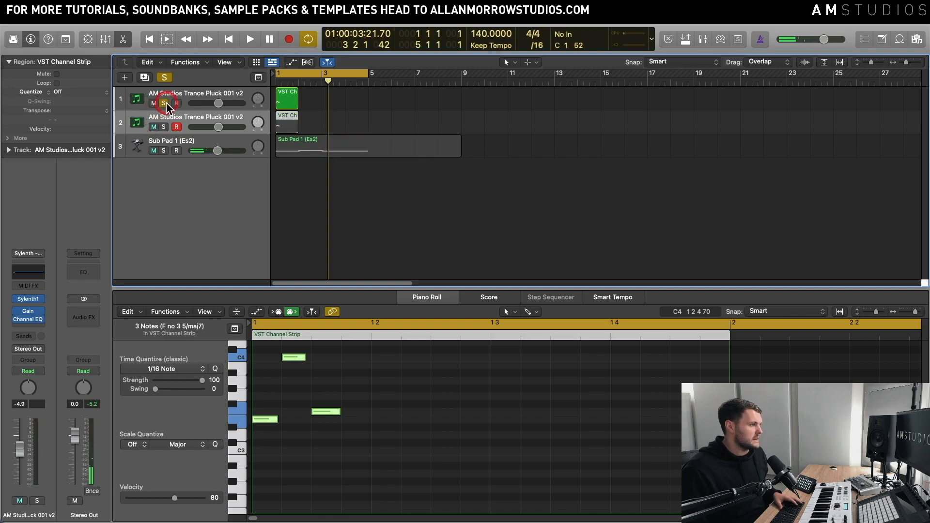
click(212, 96)
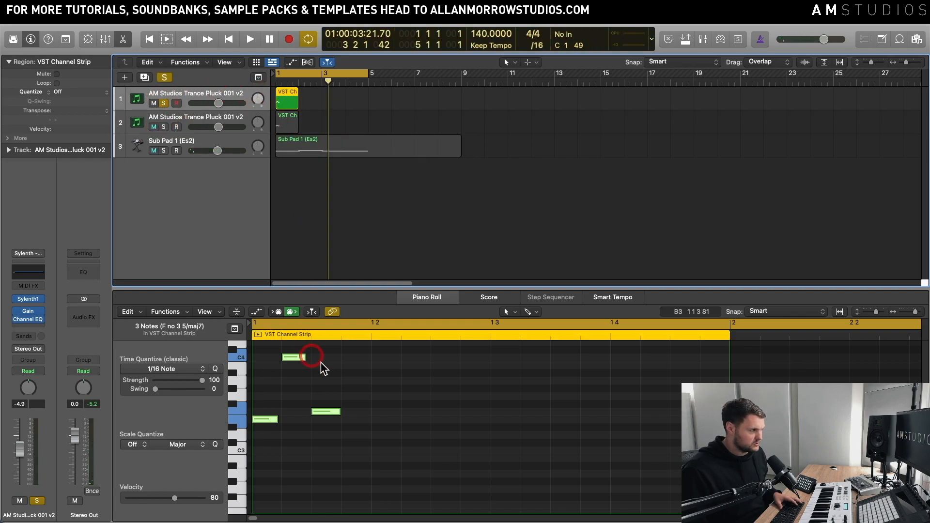
scroll(436, 397, up, 2)
key(space)
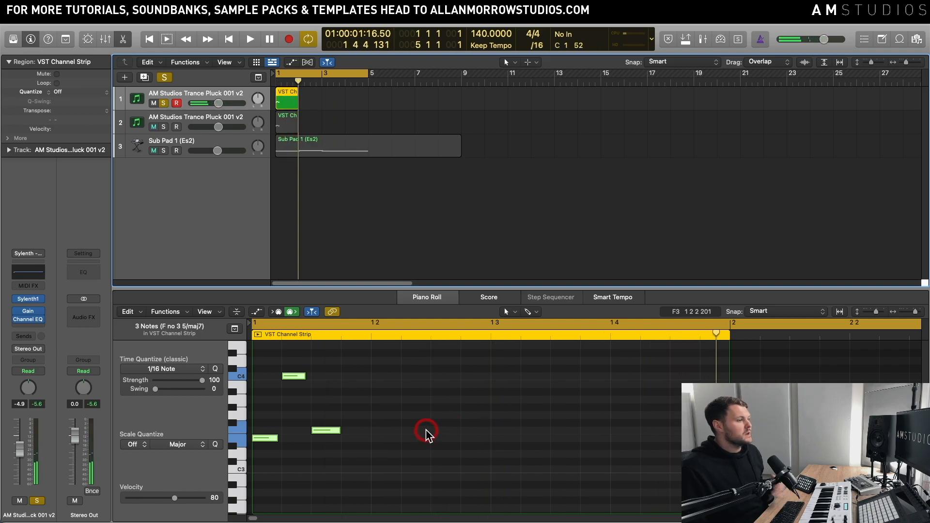
- Turn on the Delay effect in the first pluck track's Sylenth1 and audition the result
click(28, 299)
click(538, 141)
drag(539, 142, 573, 103)
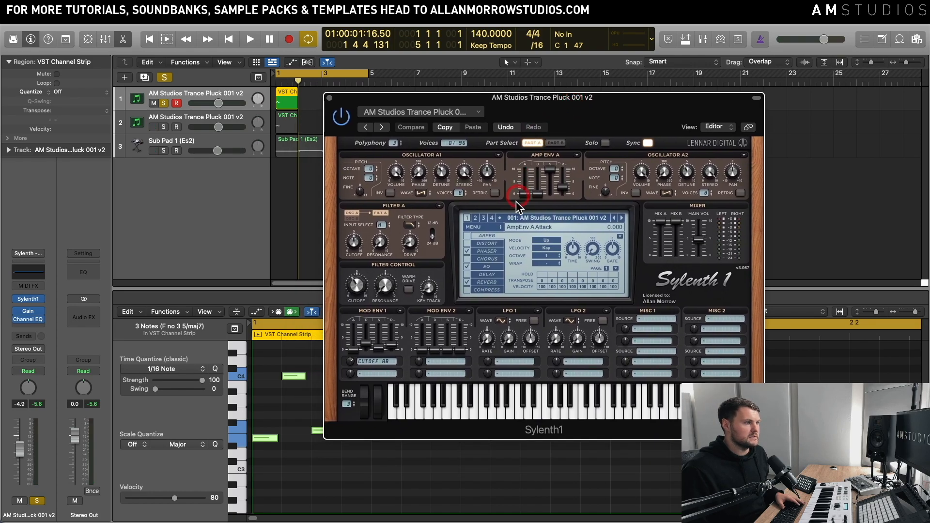
click(507, 219)
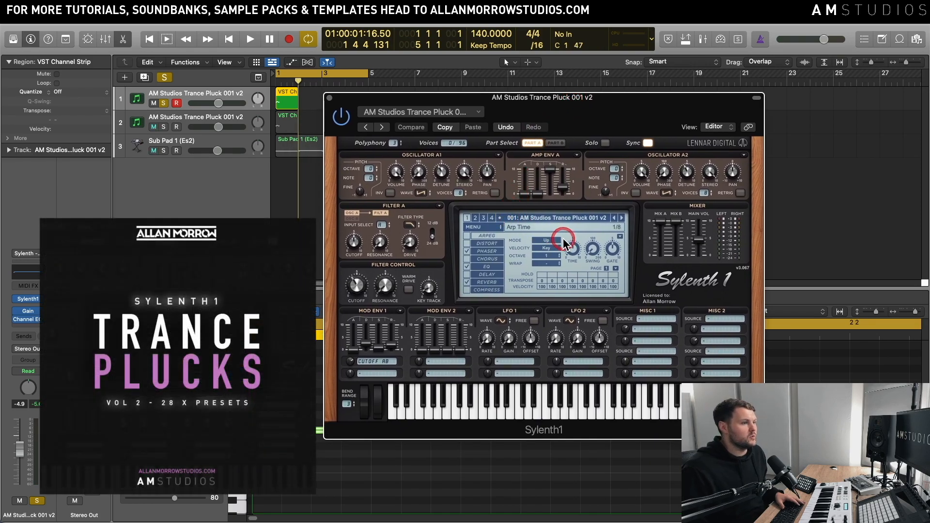
click(468, 274)
click(594, 326)
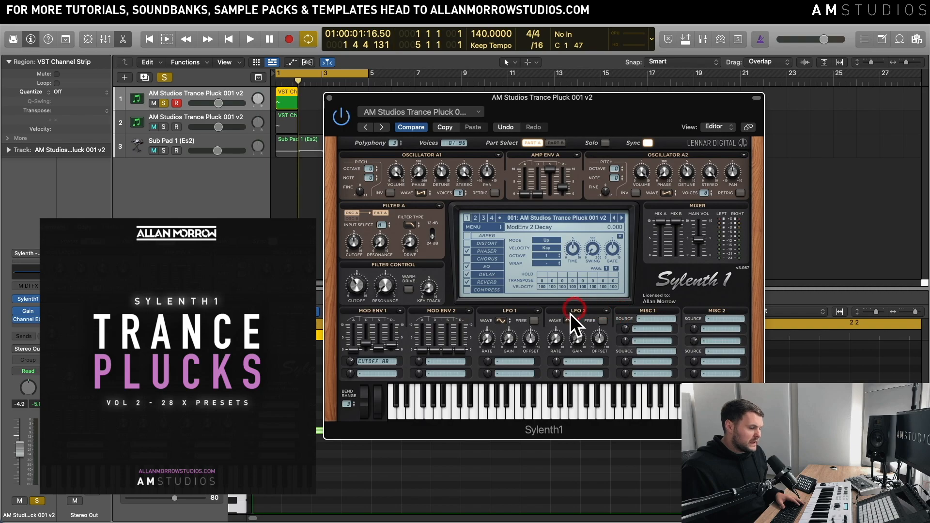
key(space)
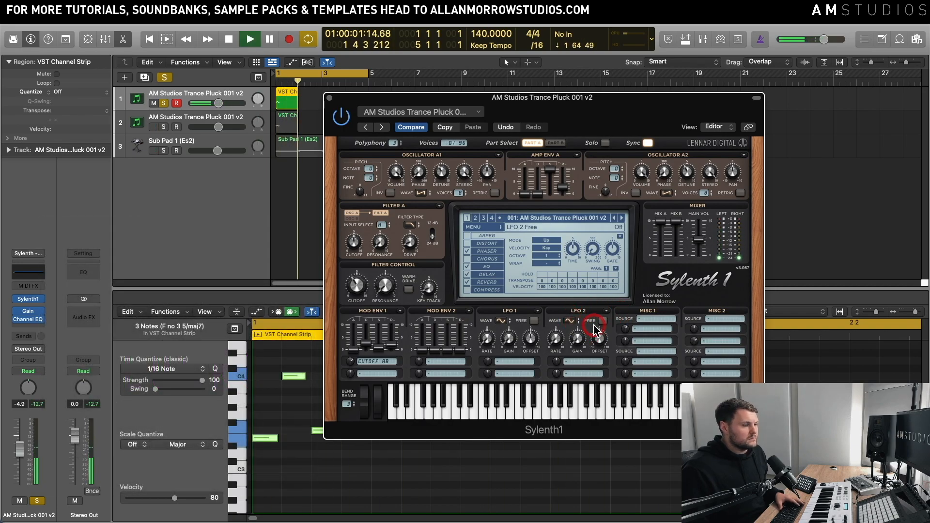
key(space)
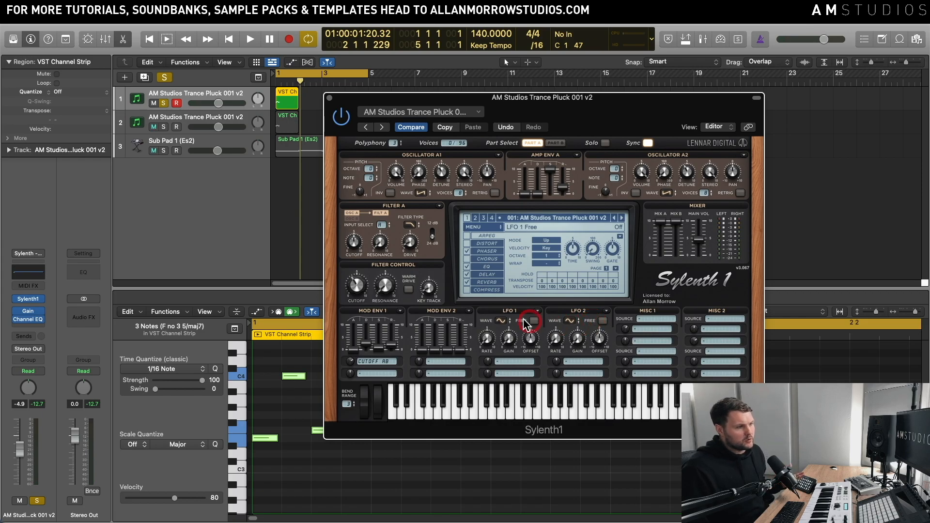
- Turn off Sylenth1's Delay effect, close the synth and un-solo the first pluck track
drag(566, 100, 601, 77)
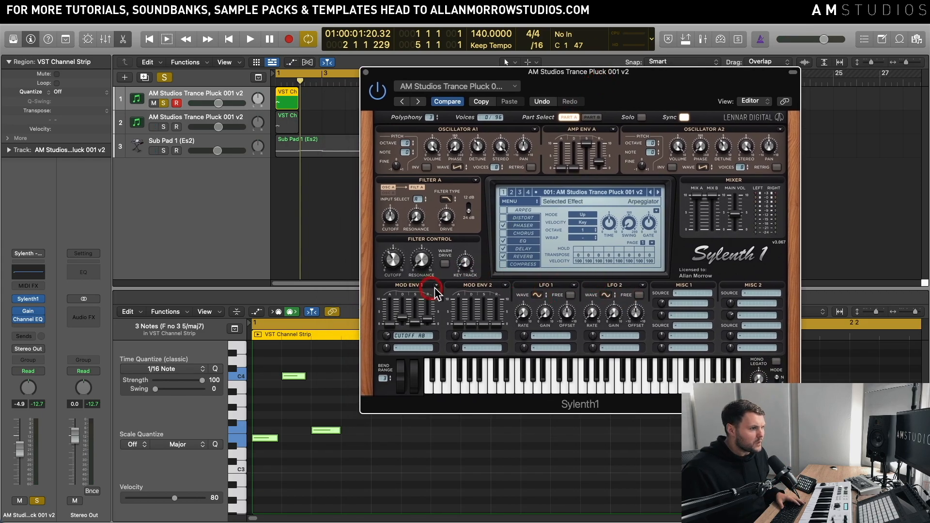
click(503, 248)
click(449, 361)
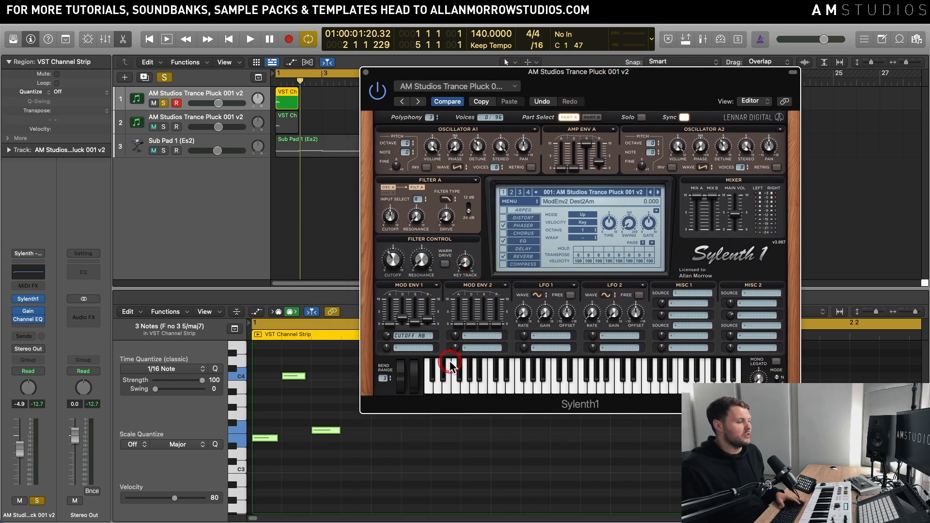
click(365, 74)
click(163, 103)
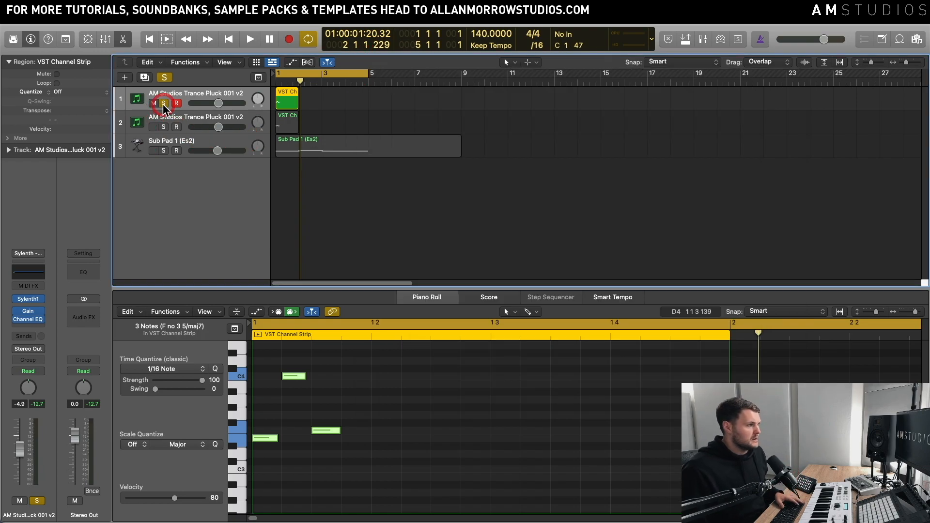
- Solo the second pluck track, inspect the effects list in its Sylenth1, and un-solo the track after closing the synth
click(317, 120)
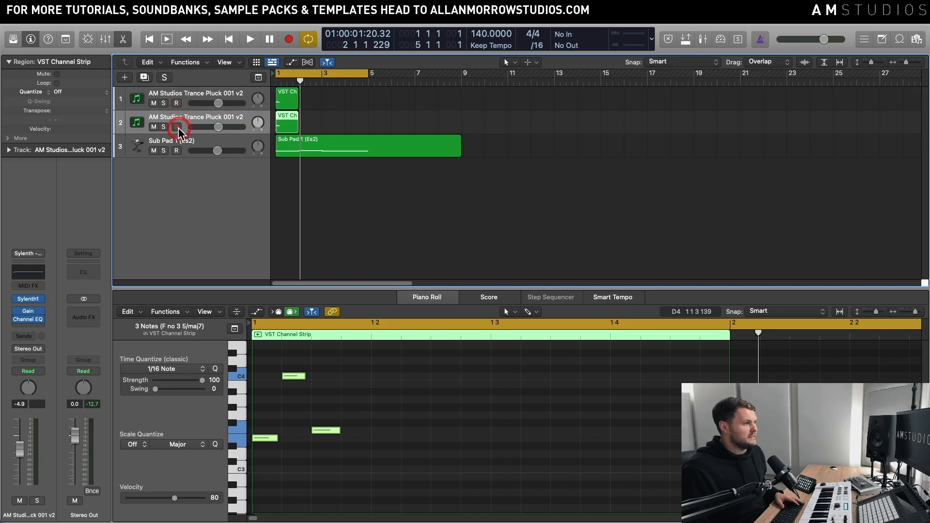
click(164, 127)
click(29, 300)
click(433, 289)
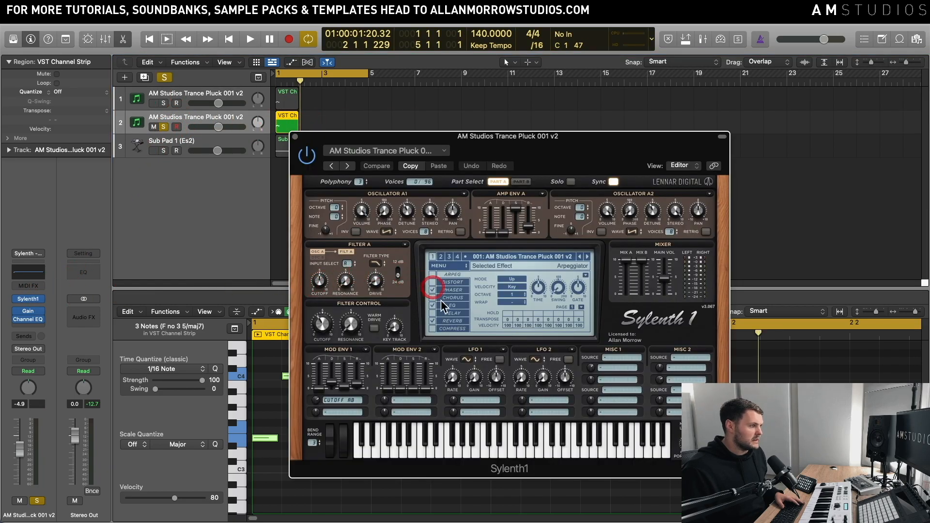
drag(514, 137, 596, 121)
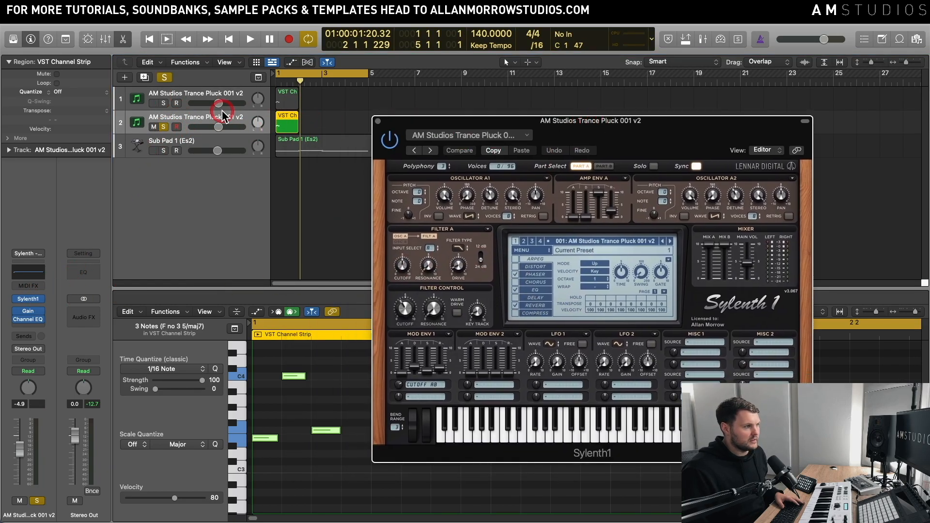
click(165, 125)
click(377, 122)
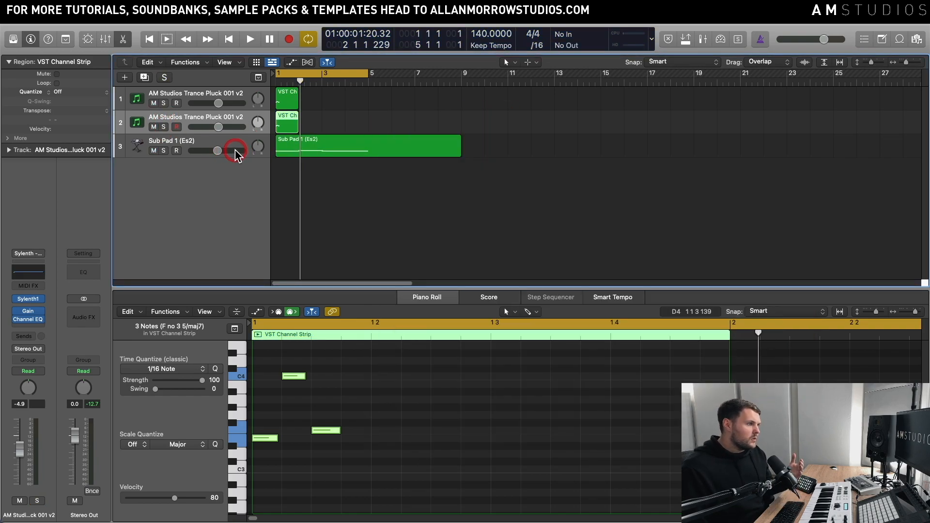
- Audition the dry pluck pattern on the first track in solo, and un-solo it when done
click(164, 103)
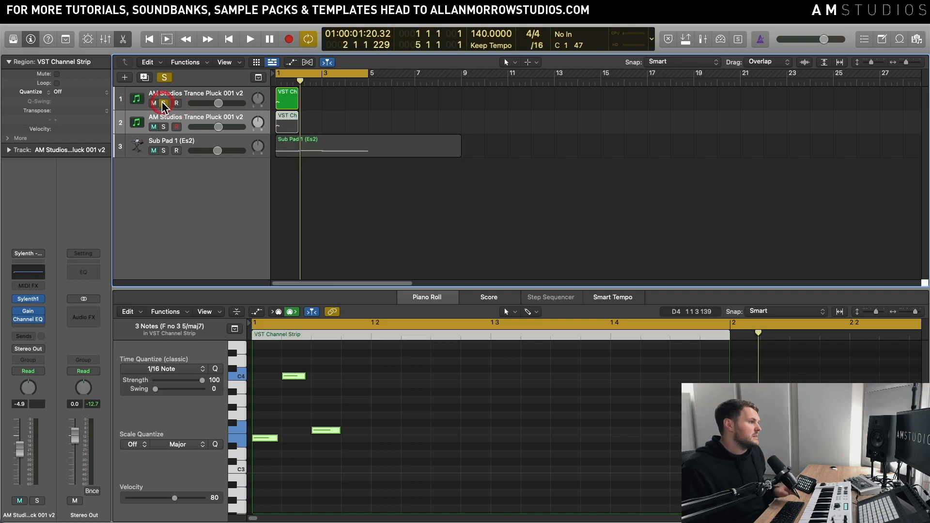
click(190, 97)
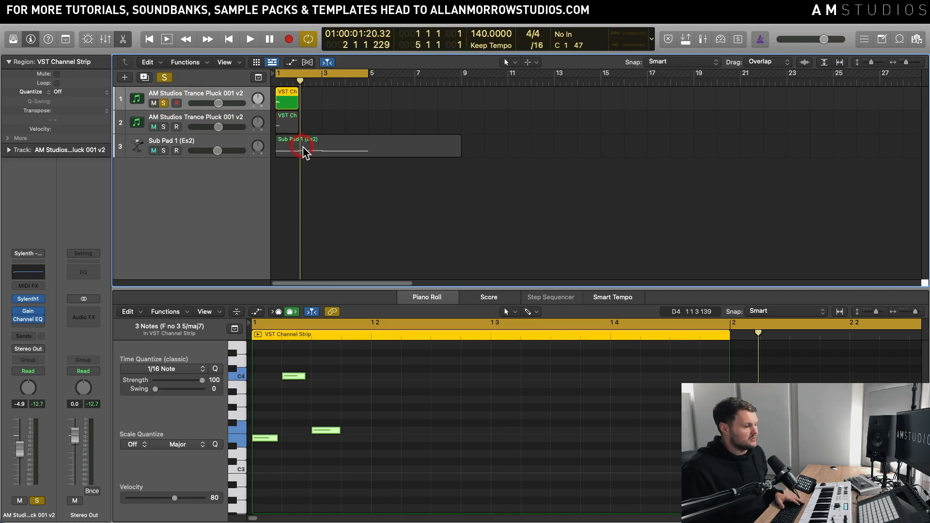
key(space)
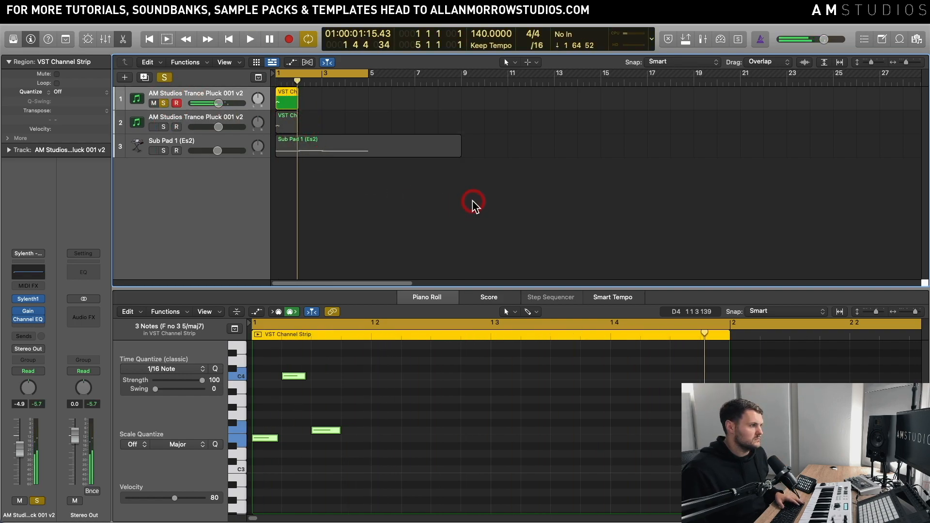
click(163, 104)
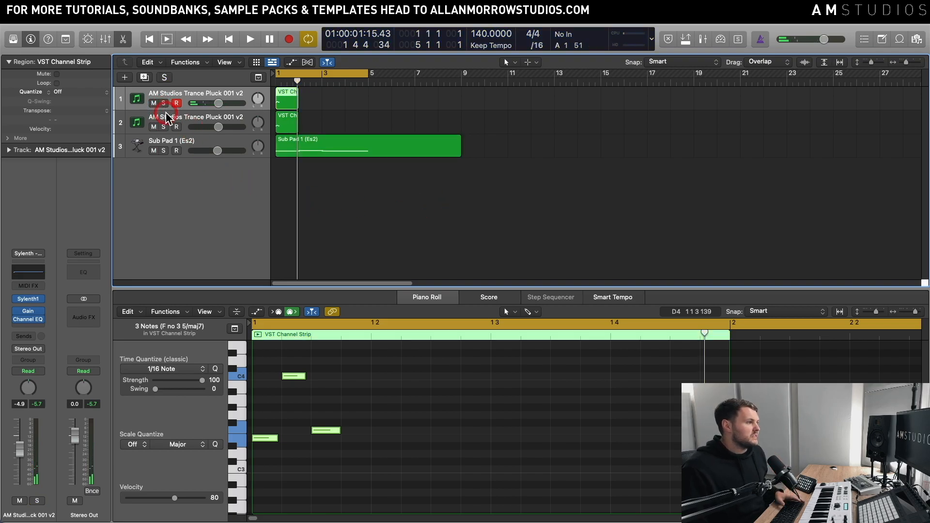
- Add a send to Bus 1 on the second pluck track
click(166, 112)
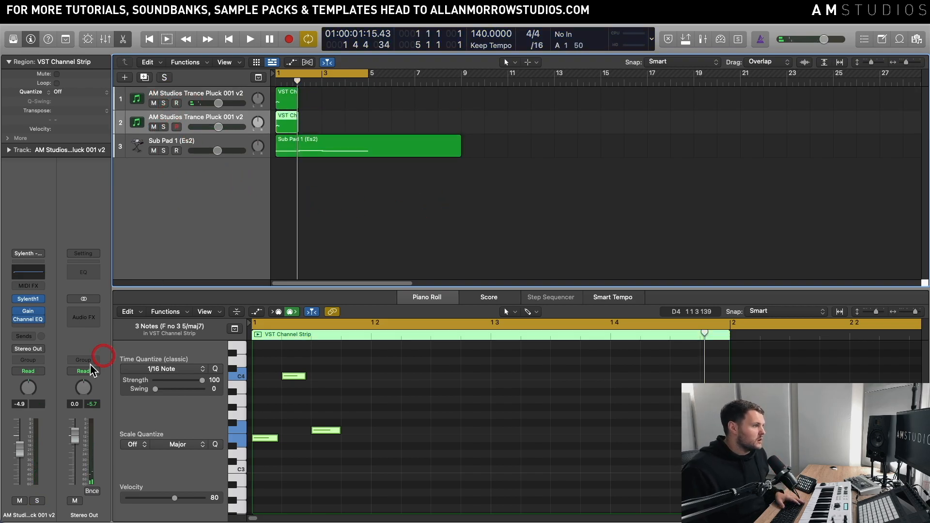
click(30, 335)
mouse_move(56, 352)
click(110, 178)
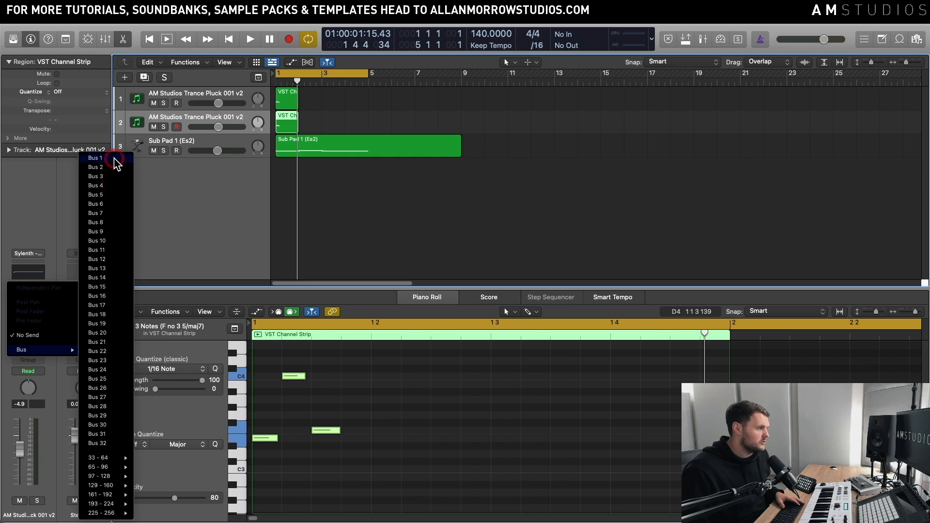
click(116, 160)
- Insert the stereo Echo plug-in on the Bus 1 aux channel and move its window clear of the regions
click(85, 304)
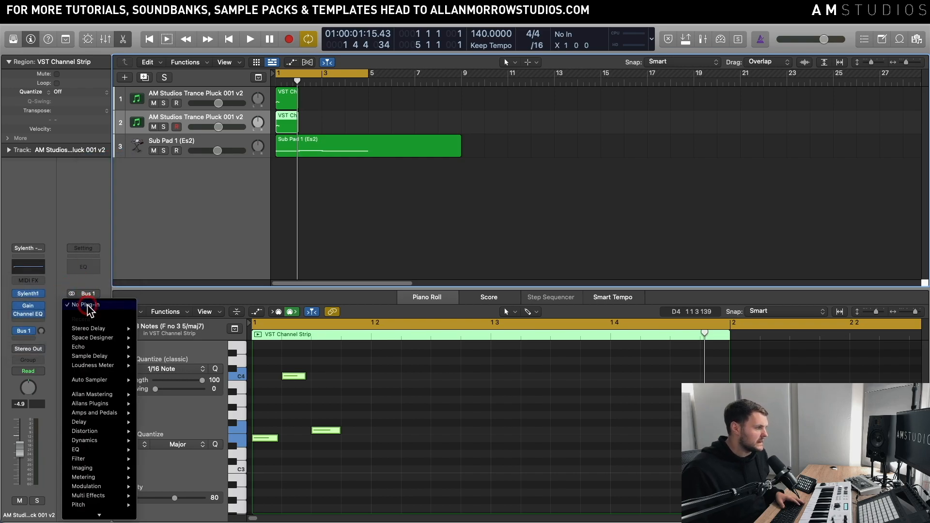
click(101, 348)
click(152, 347)
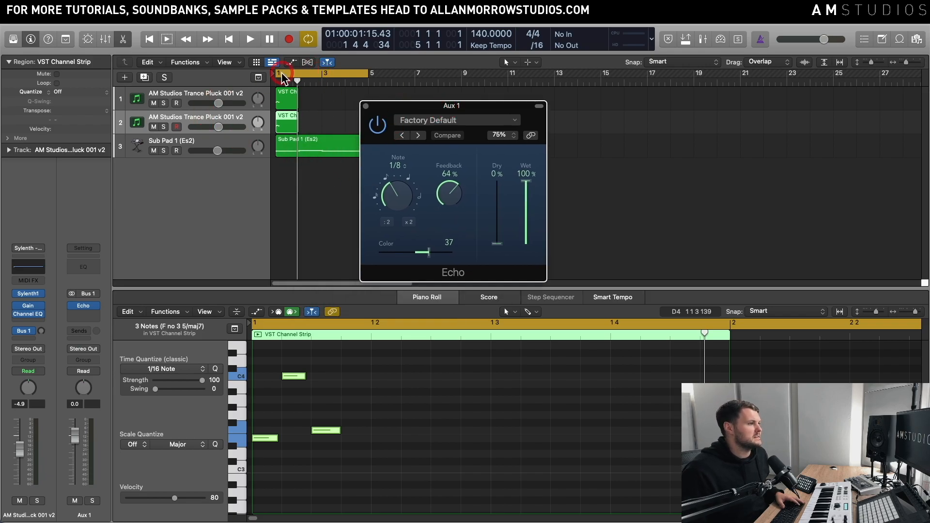
drag(414, 106, 558, 131)
- Set the note value of the Echo on Aux 1 to 1/2
drag(343, 188, 266, 97)
click(292, 118)
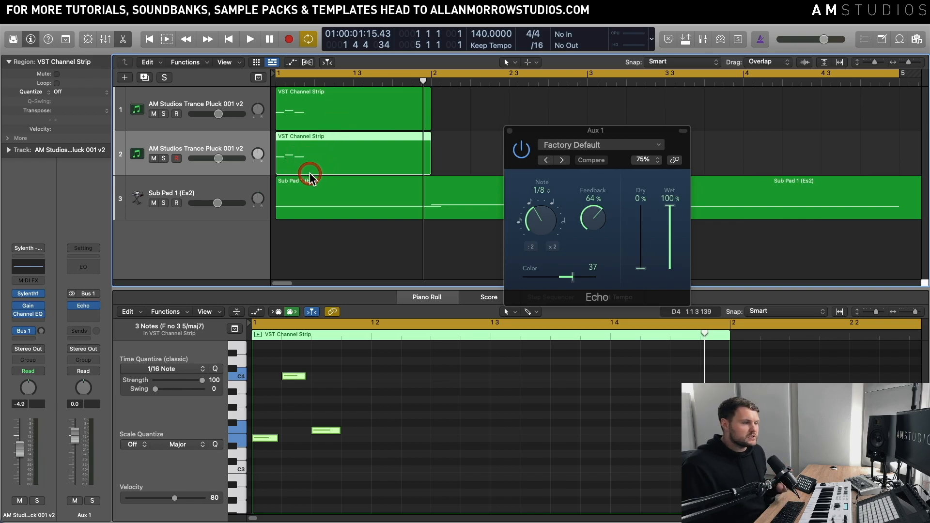
drag(569, 128, 573, 106)
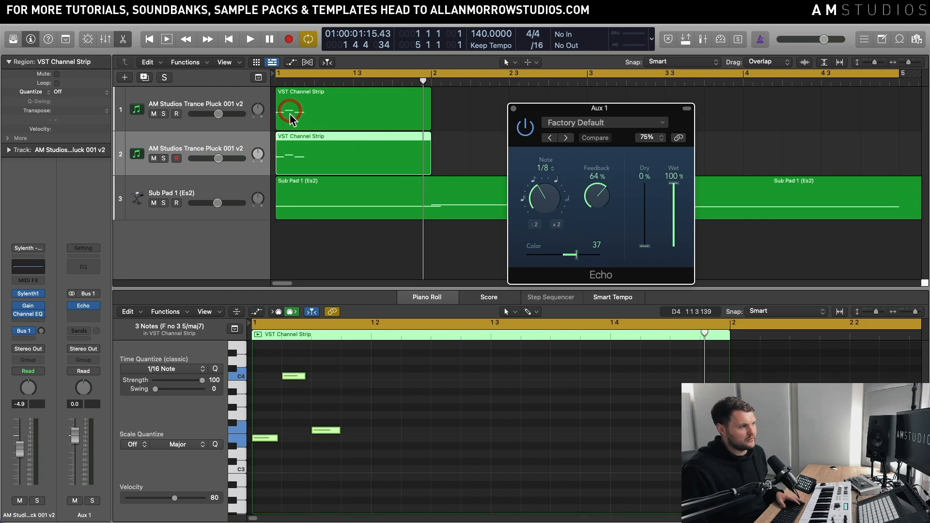
drag(547, 203, 567, 185)
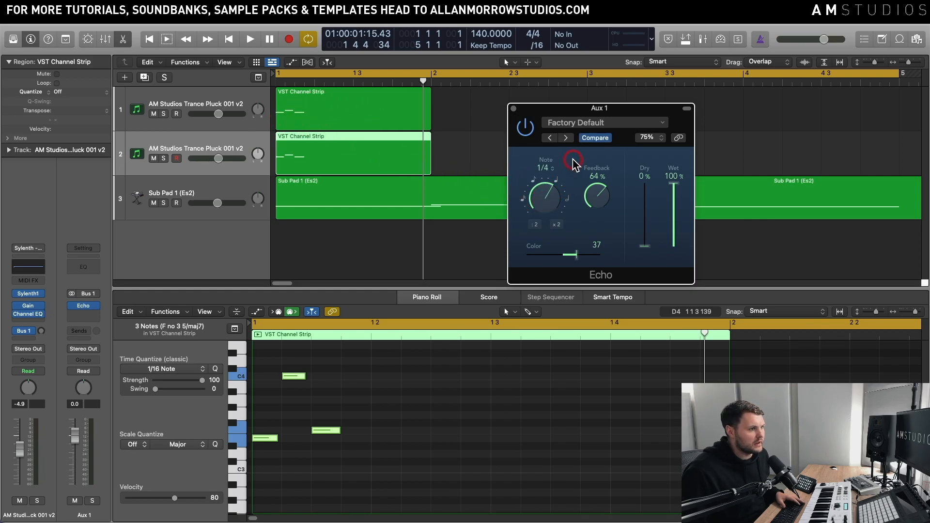
drag(578, 152, 586, 137)
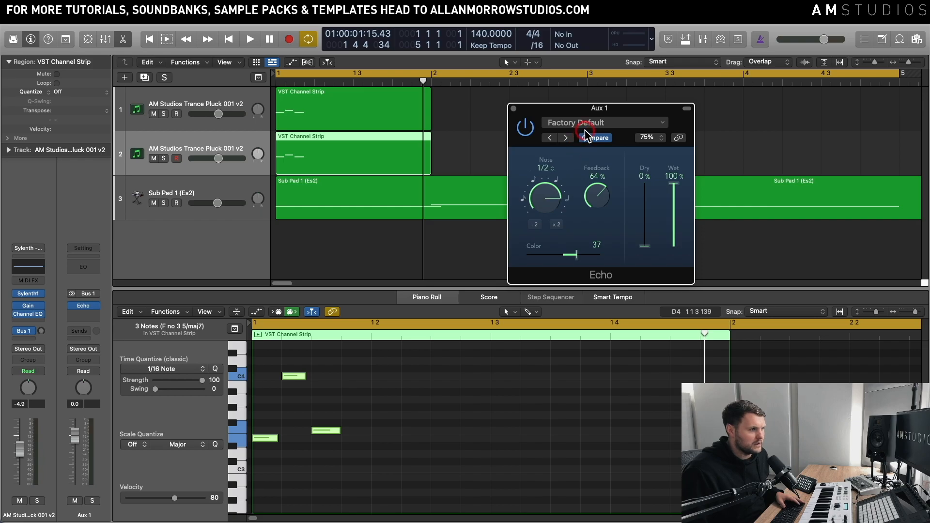
- Solo the second pluck track and play it back to check the echo
click(164, 158)
click(366, 249)
key(space)
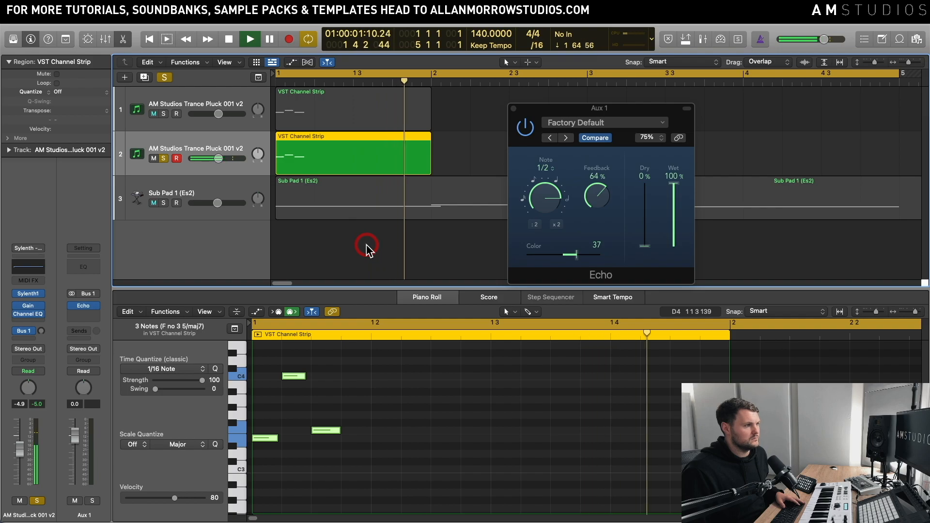
click(287, 242)
key(space)
- Raise the Bus 1 send level on the second pluck track
click(676, 220)
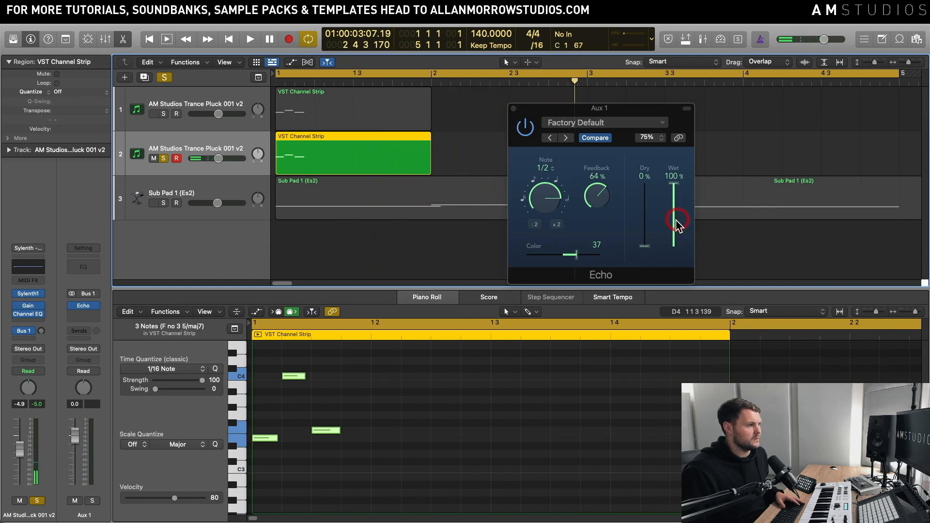
drag(41, 331, 51, 309)
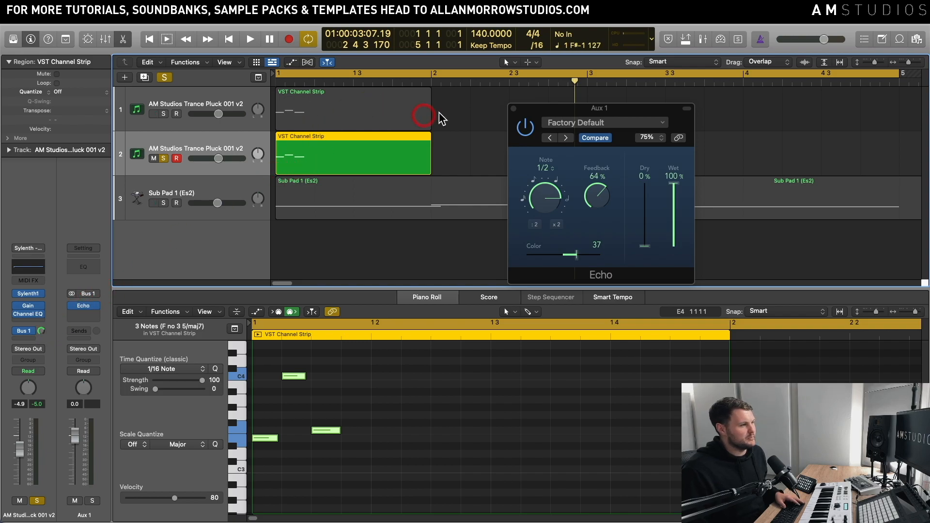
- Move the Echo window clear of the track regions and play back the second pluck track with the raised send
drag(531, 110, 591, 115)
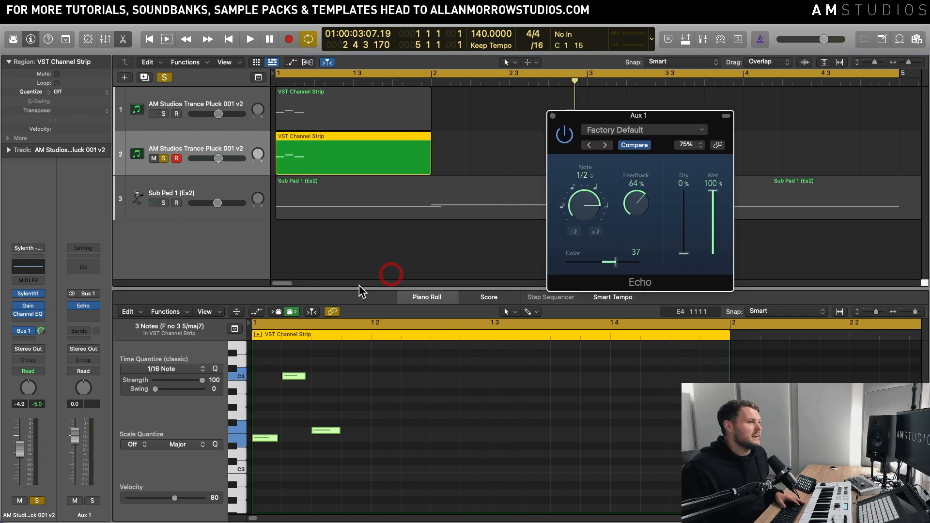
key(space)
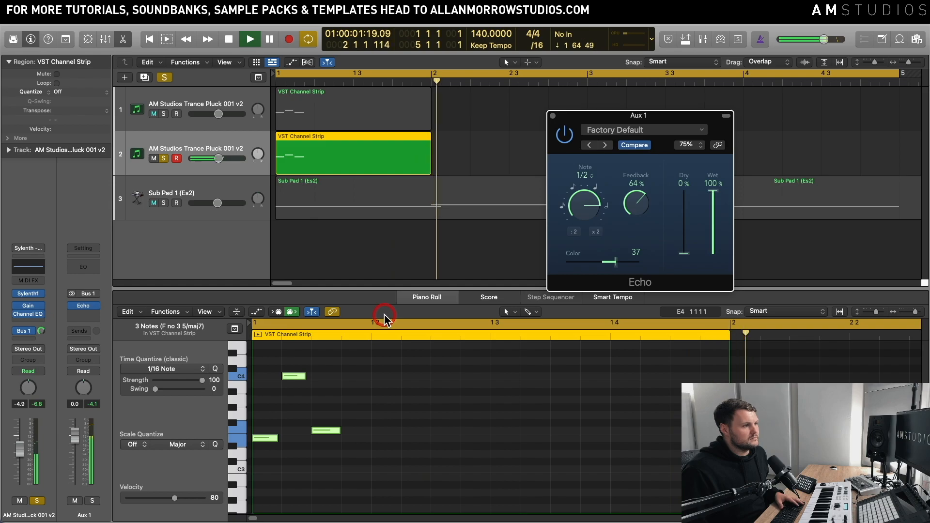
key(space)
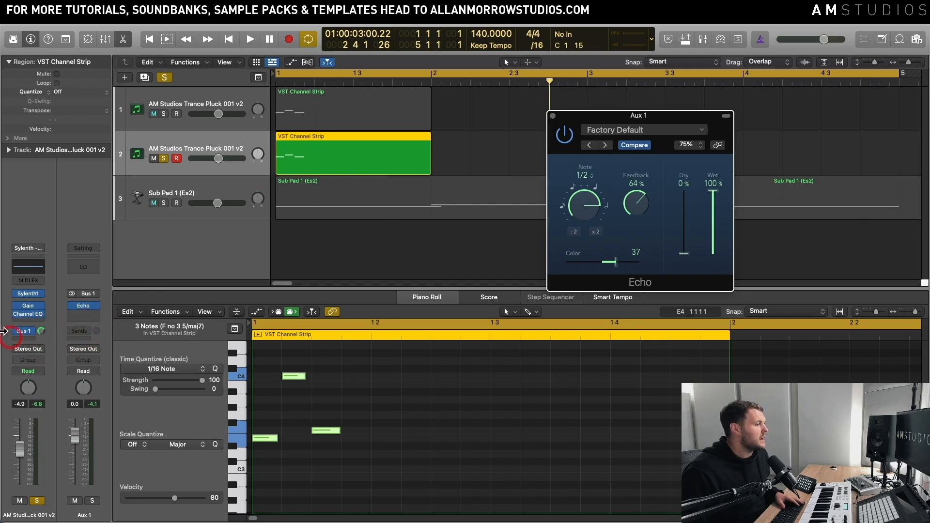
- Set the second pluck track's output to No Output and play it back
click(30, 348)
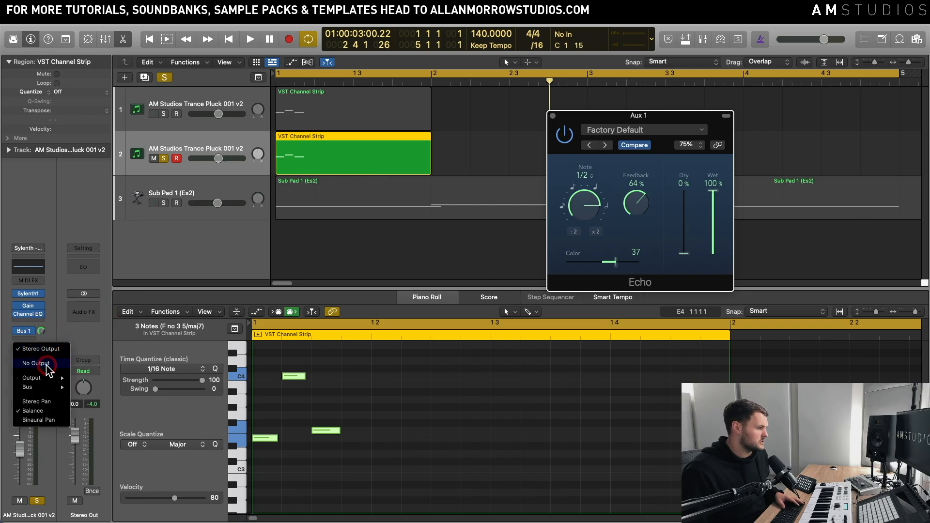
click(29, 341)
click(288, 166)
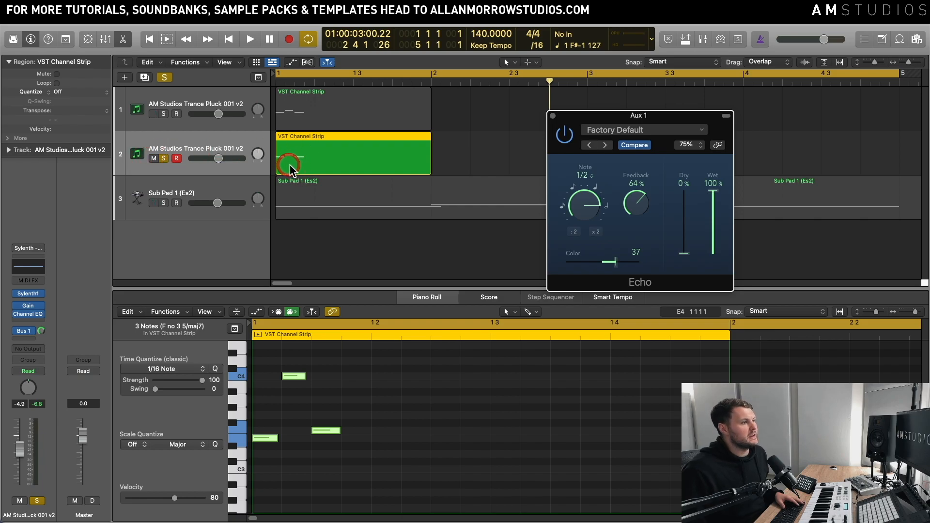
key(space)
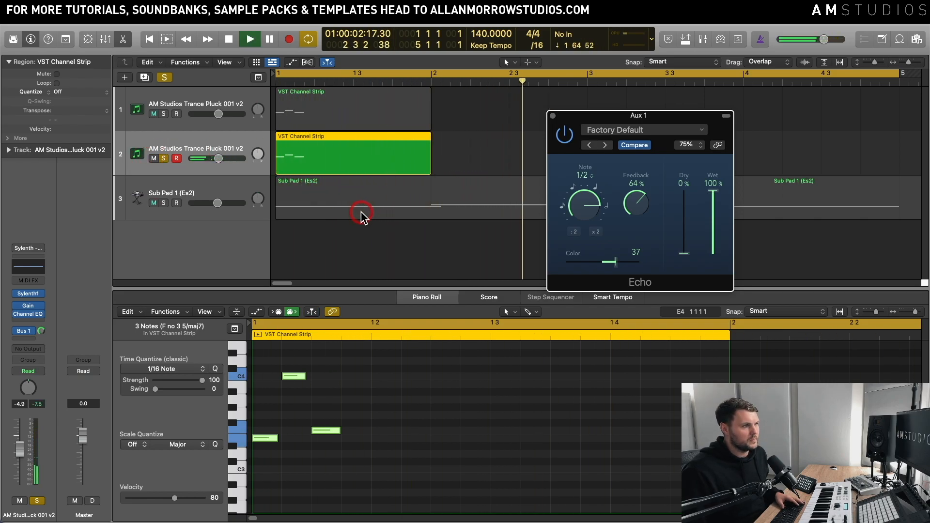
key(space)
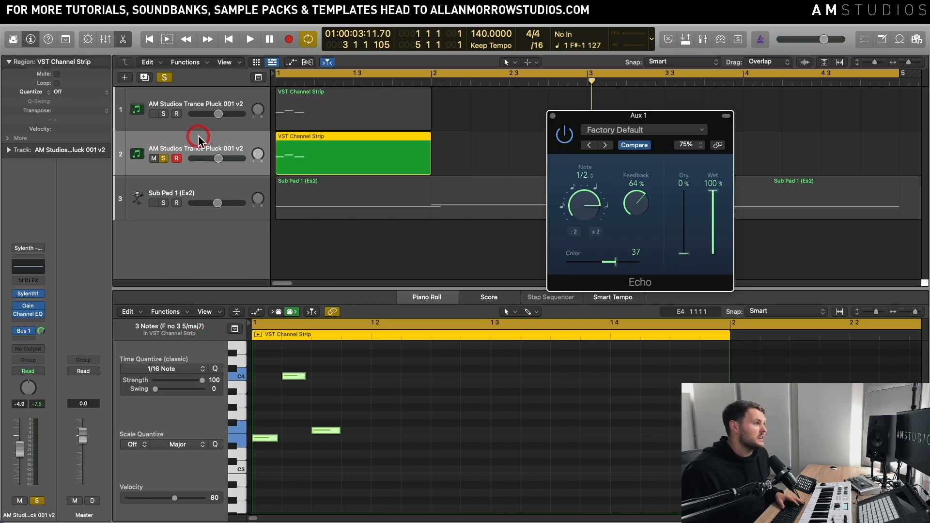
- Solo the first pluck track and the Sub Pad 1 track as well, and play all three together
click(163, 114)
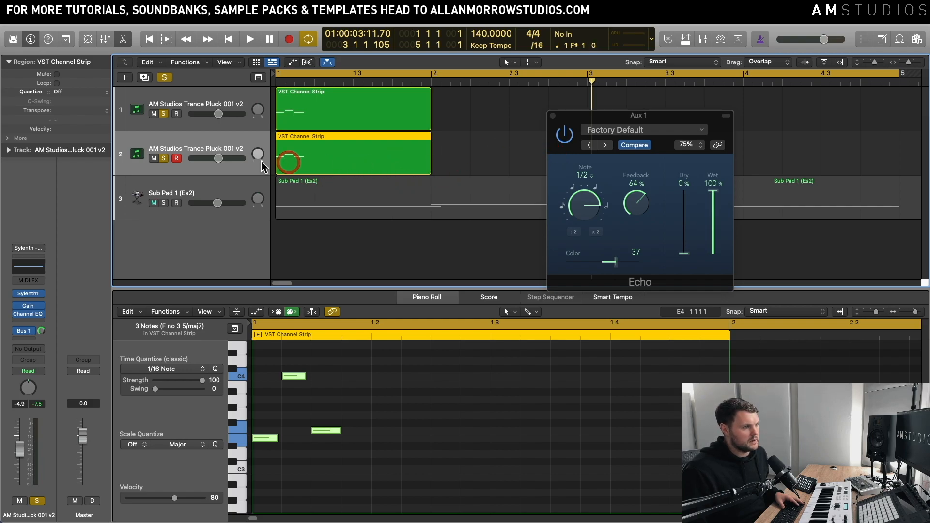
click(164, 203)
click(460, 246)
key(space)
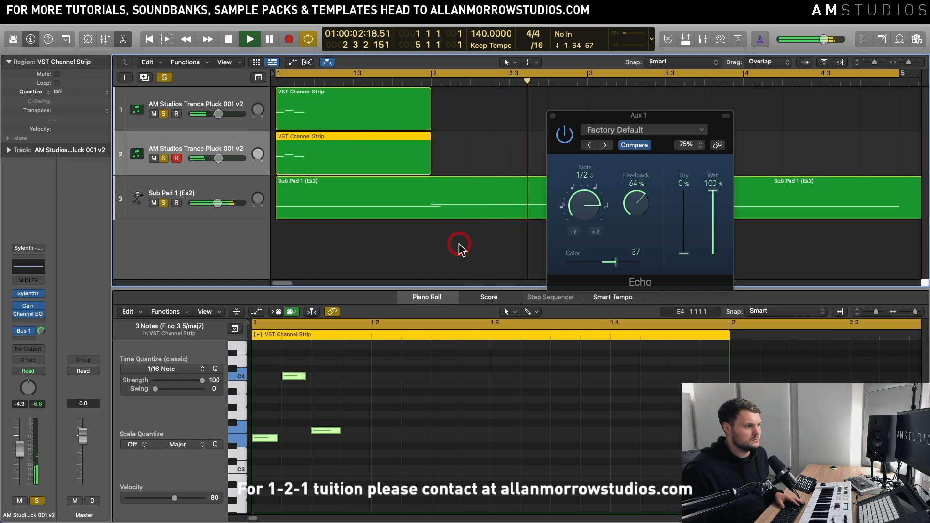
key(space)
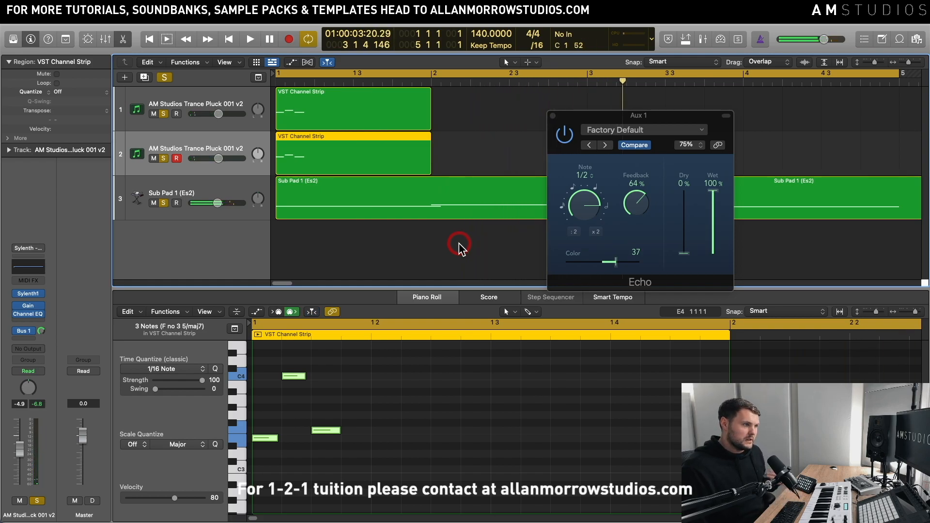
- Open Sylenth1 on the second pluck track with its window clear of the track headers, and unsolo the other two tracks
drag(614, 121, 720, 213)
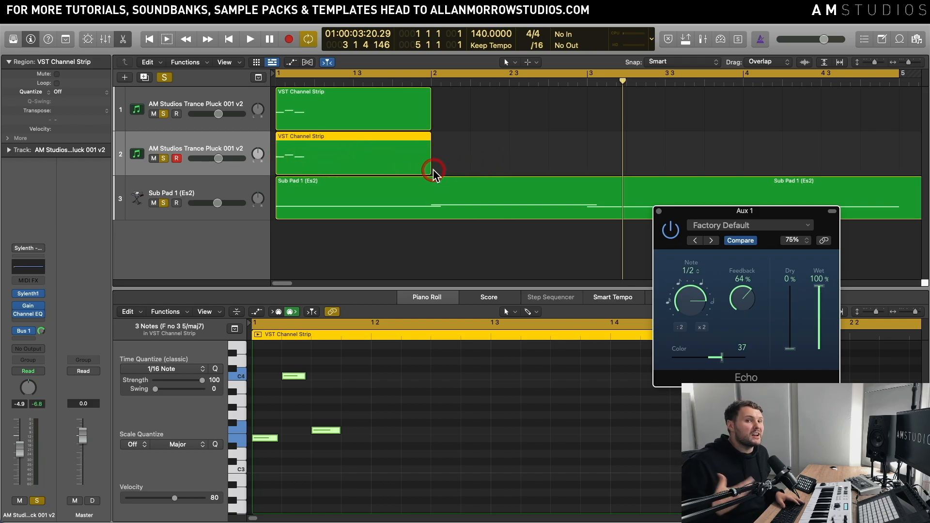
click(30, 294)
drag(603, 117, 648, 106)
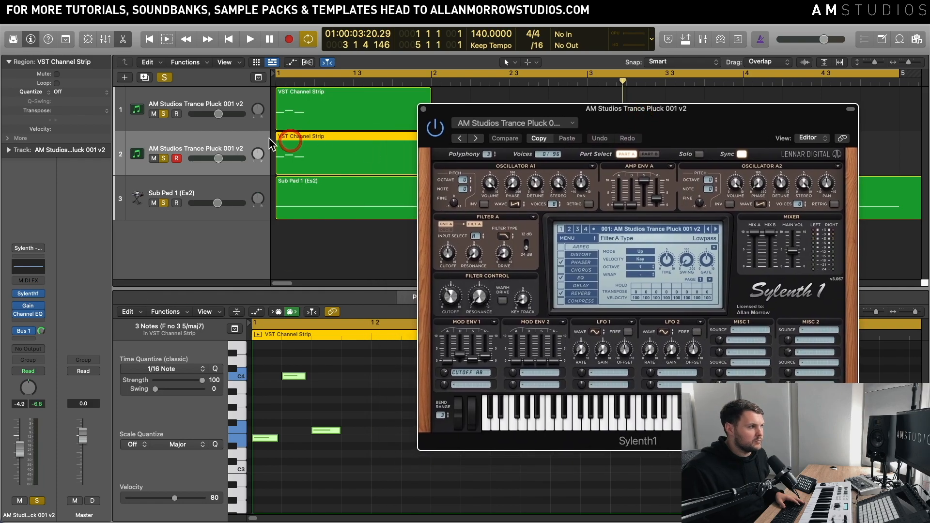
click(164, 114)
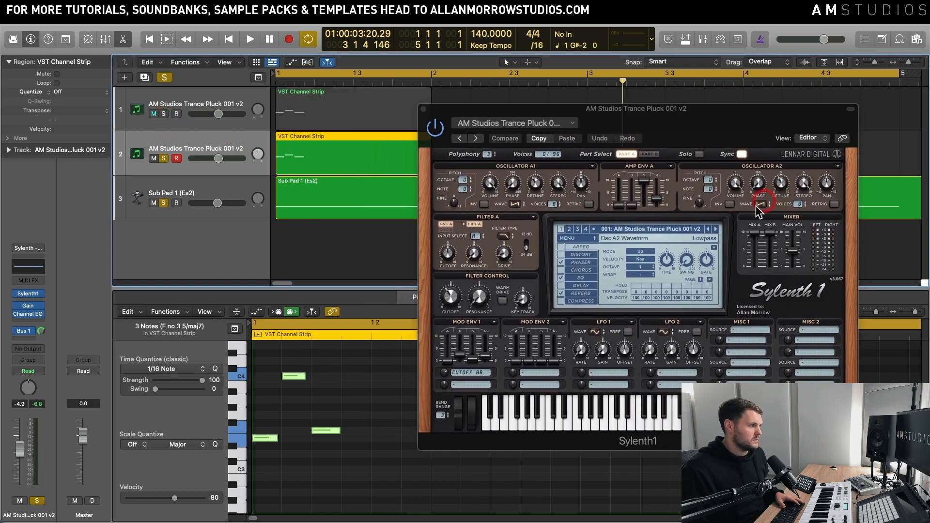
click(163, 204)
- Load the Sylenth1 preset AM Studios Trance Pluck 002 v2 on the second track and audition it
click(716, 229)
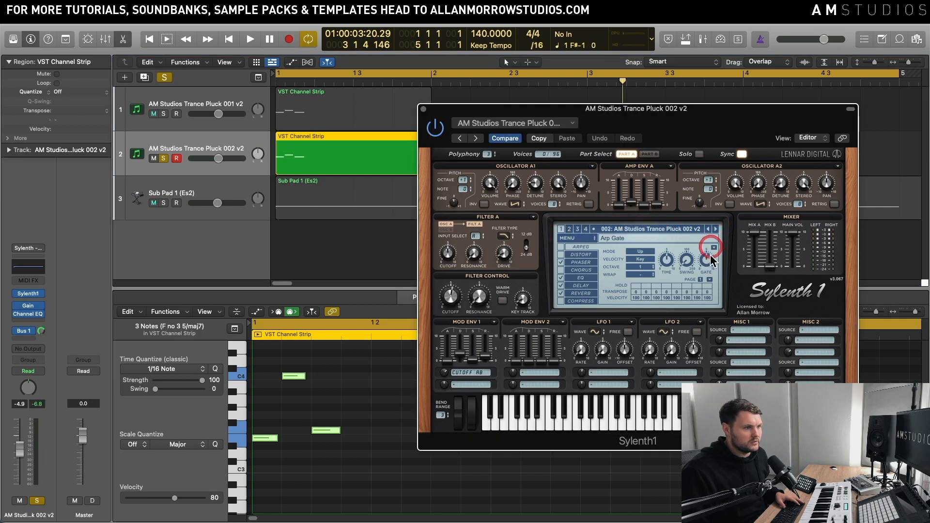
key(space)
click(713, 293)
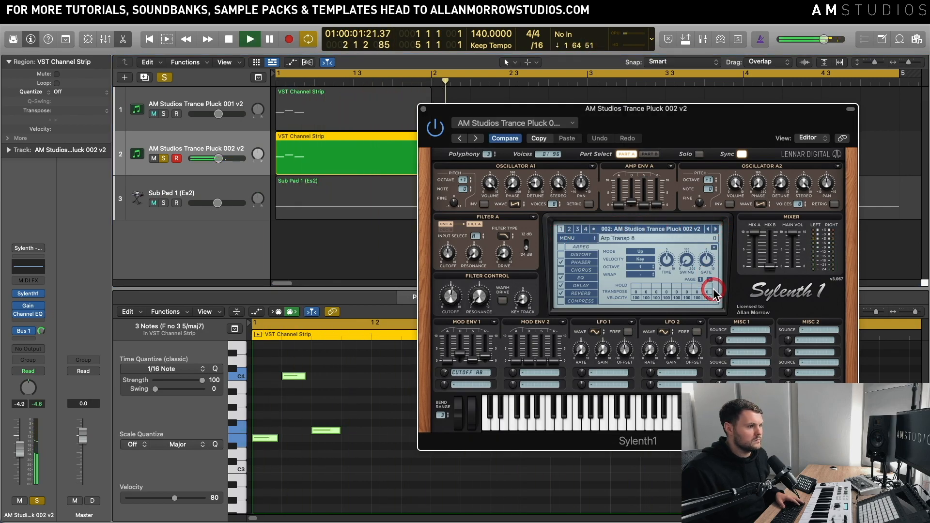
key(space)
- Solo the first pluck track again and play both plucks together
click(298, 109)
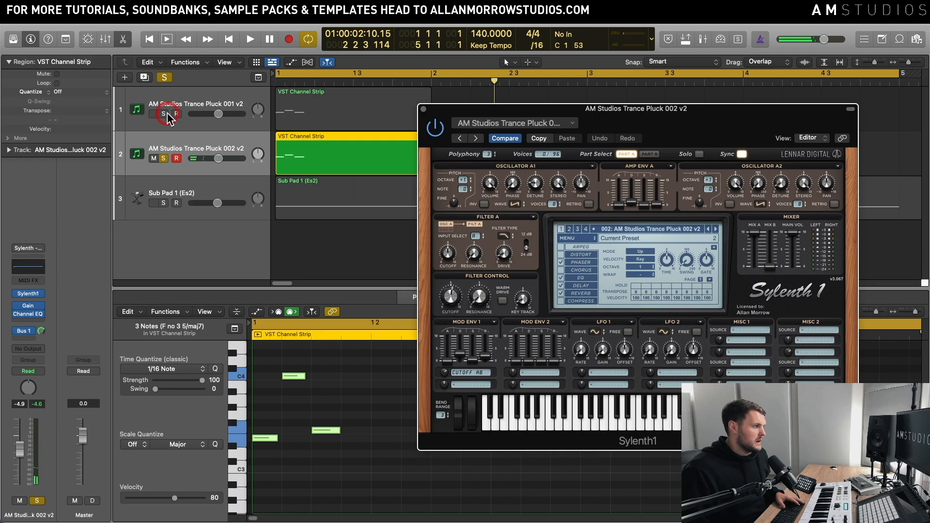
click(164, 114)
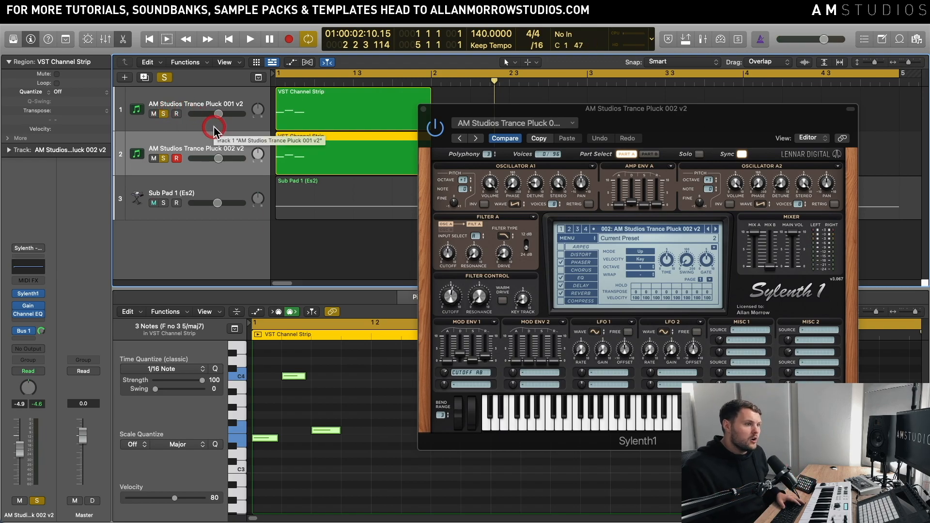
click(571, 231)
key(space)
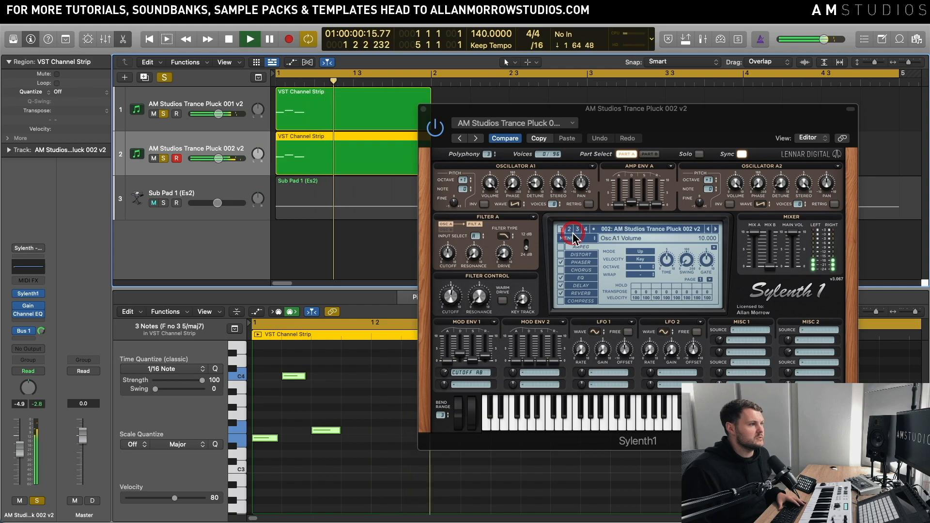
click(276, 240)
click(64, 294)
key(space)
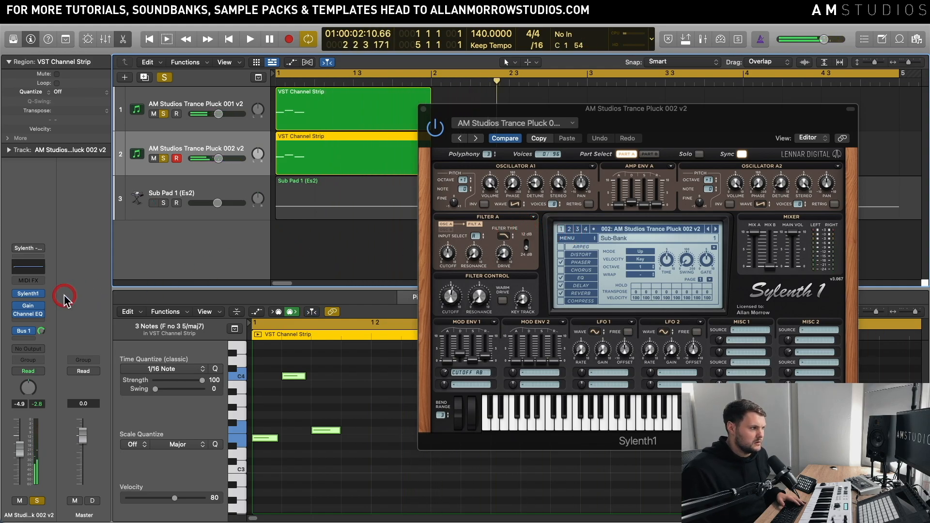
- Insert Space Designer after the Echo on Aux 1 and raise its wet level to -3.4 dB
click(27, 334)
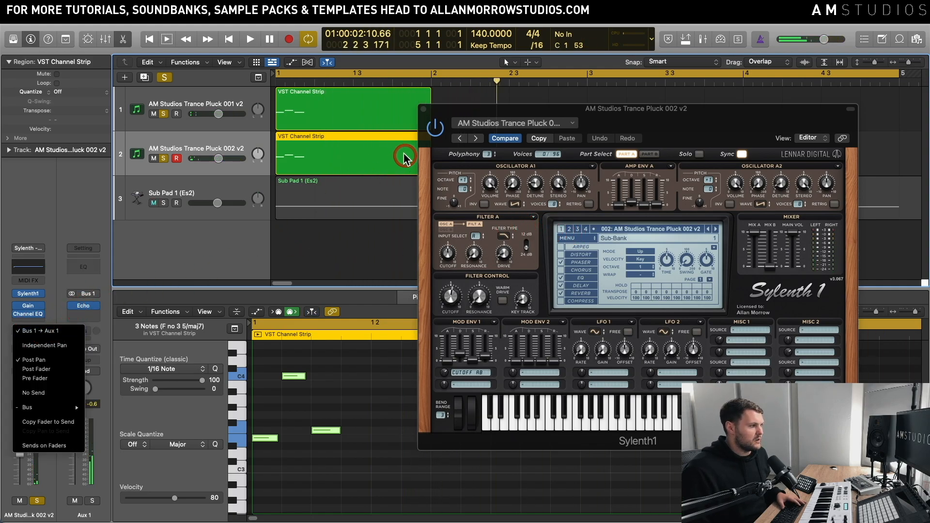
click(90, 315)
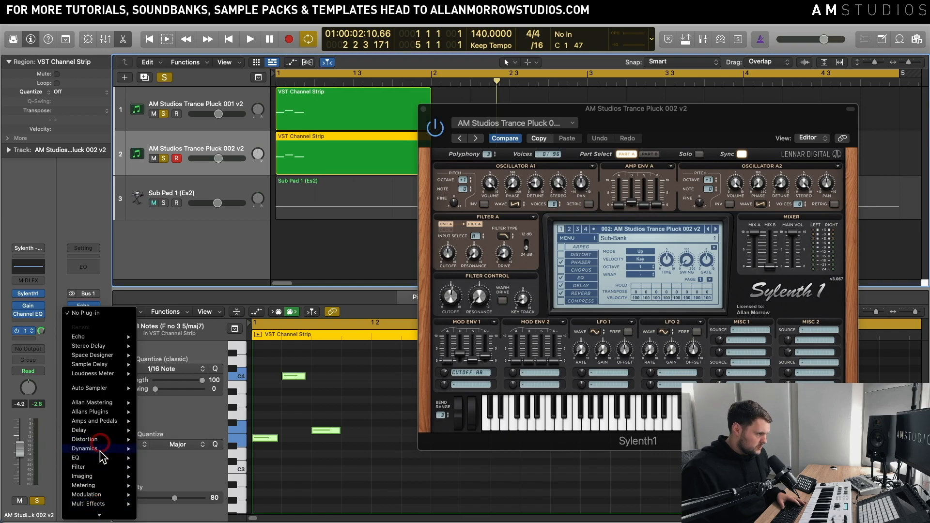
mouse_move(96, 515)
mouse_move(102, 473)
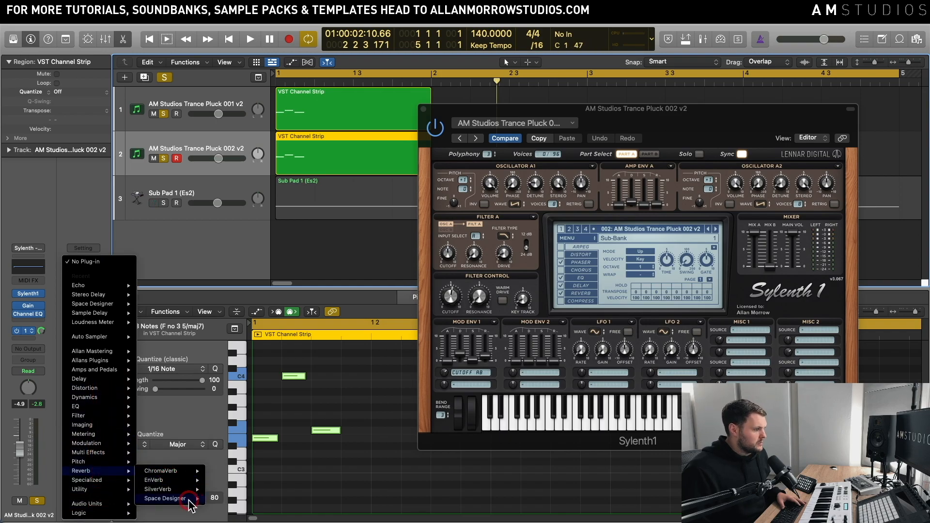
mouse_move(167, 499)
drag(446, 138, 605, 97)
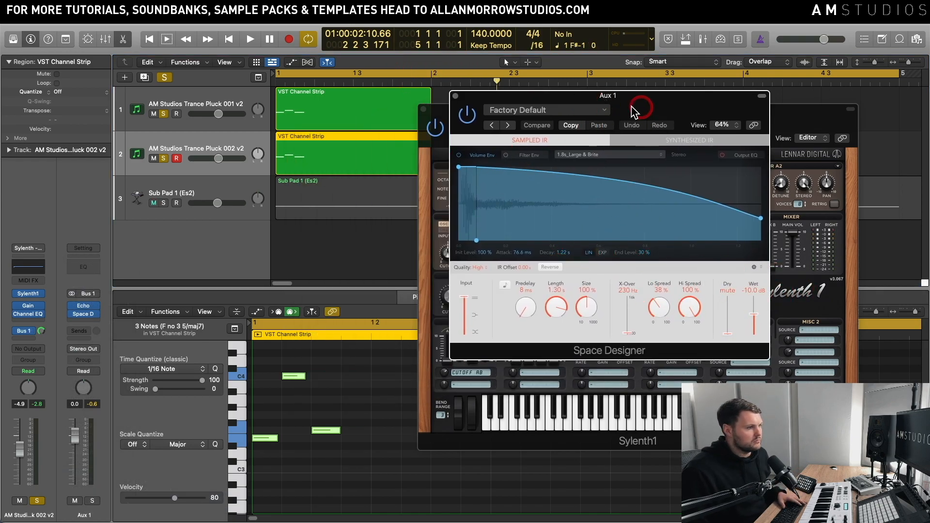
drag(675, 93, 670, 91)
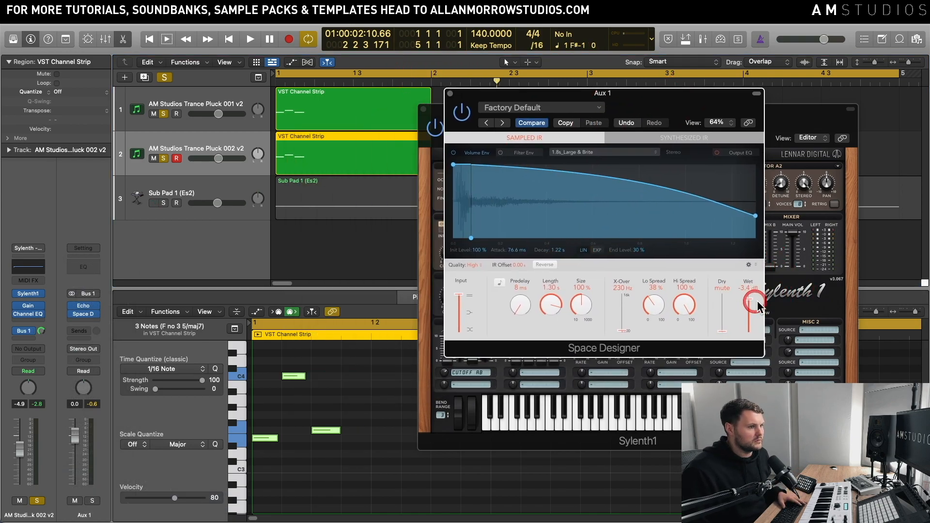
- Play both plucks with the reverb and move the Space Designer window away from Sylenth1
key(space)
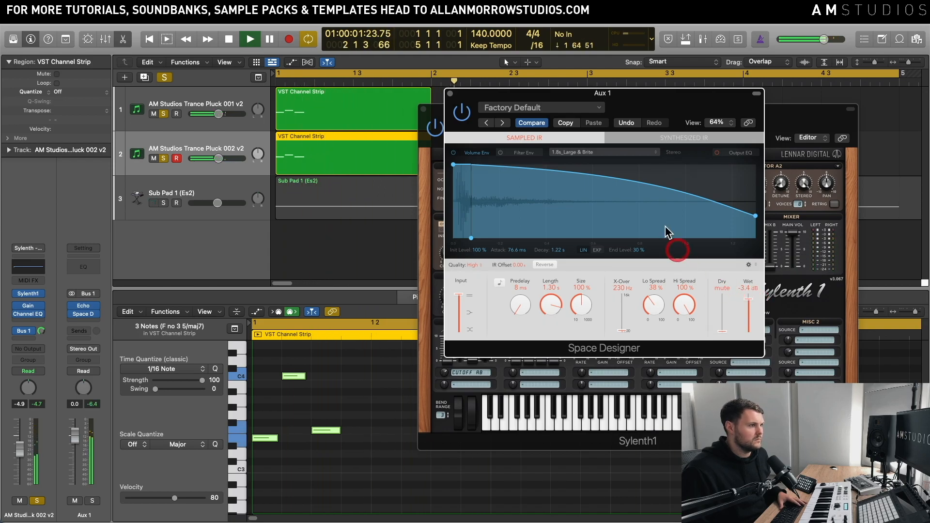
drag(655, 95, 632, 248)
key(space)
- Load and audition the Sylenth1 preset AM Studios Trance Pluck 003 v2, and lower the second track's volume to -9.6 dB
click(699, 113)
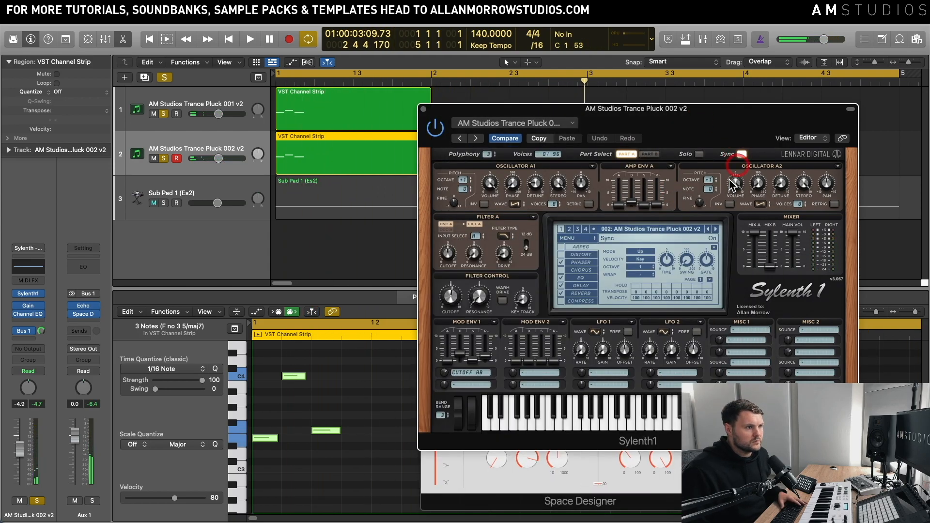
click(716, 229)
key(space)
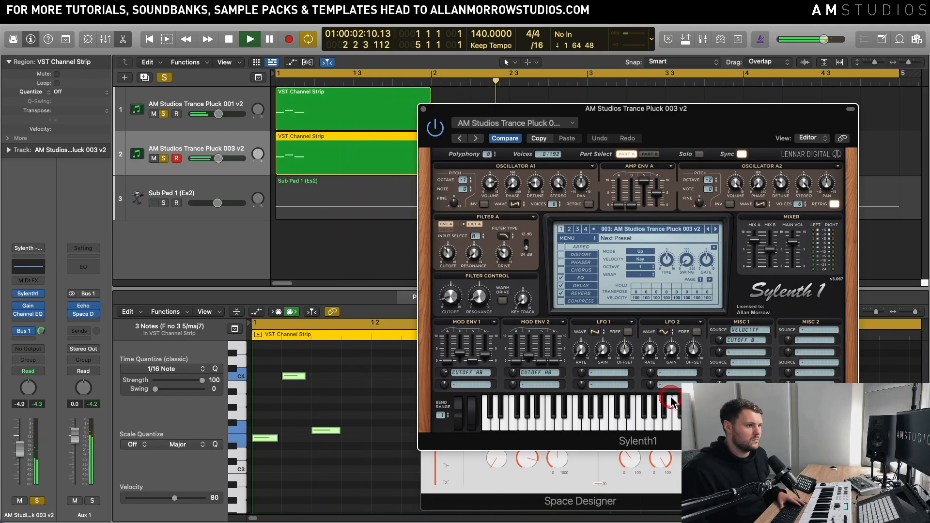
key(space)
drag(22, 451, 22, 459)
- Insert Stereo Delay after Space Designer on Aux 1 and play back both plucks through it
click(95, 321)
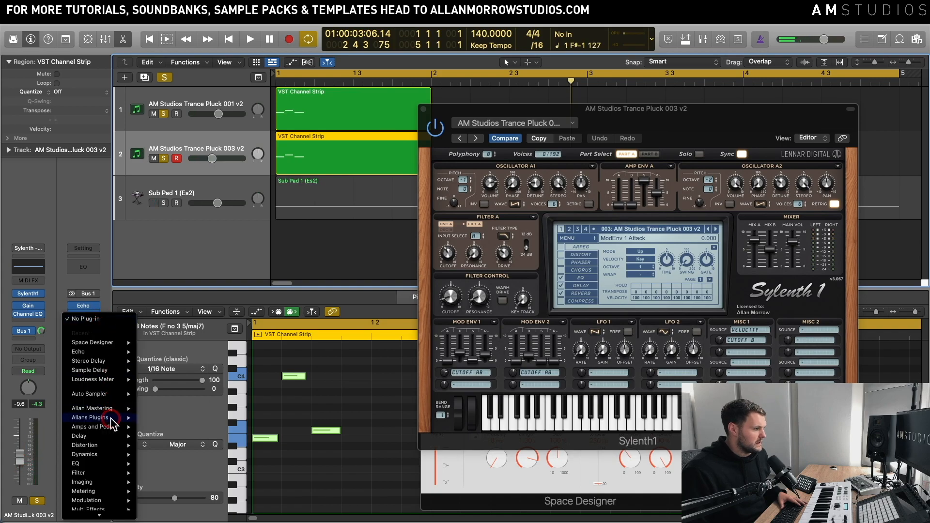
mouse_move(107, 436)
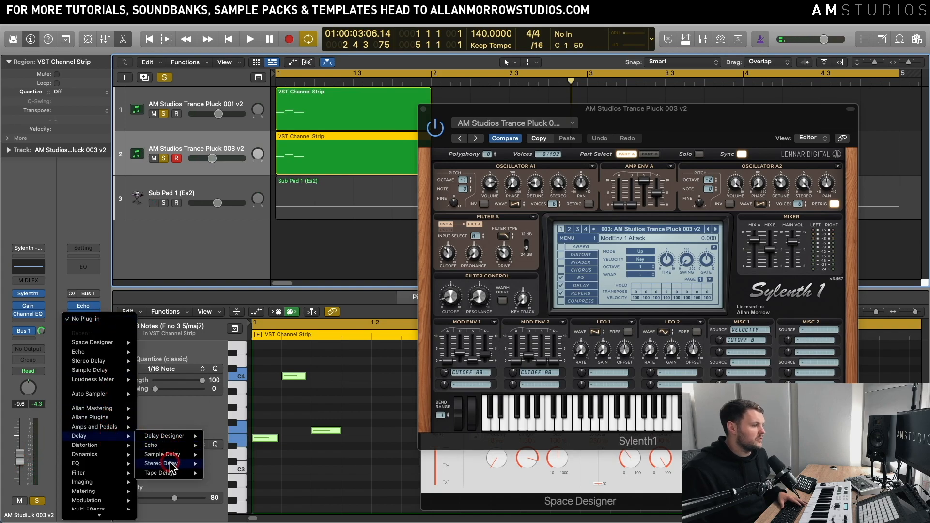
click(227, 465)
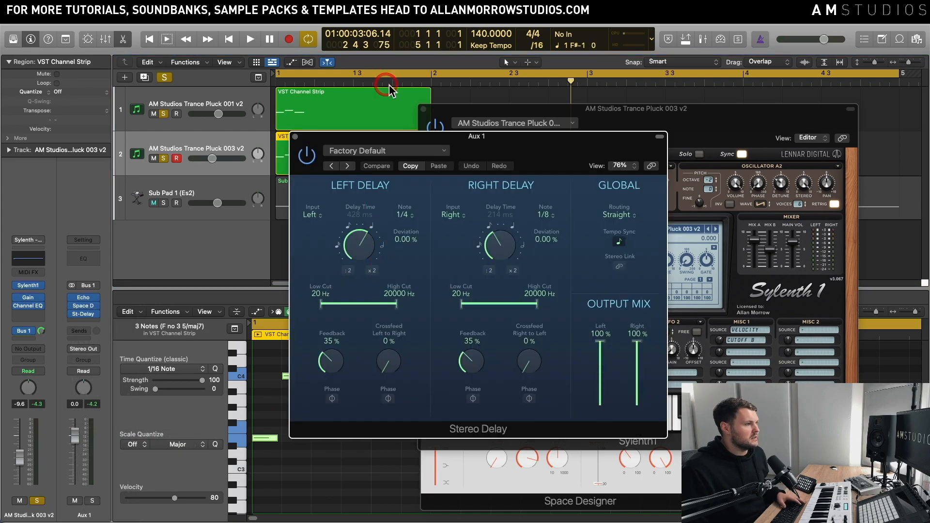
drag(393, 142, 438, 103)
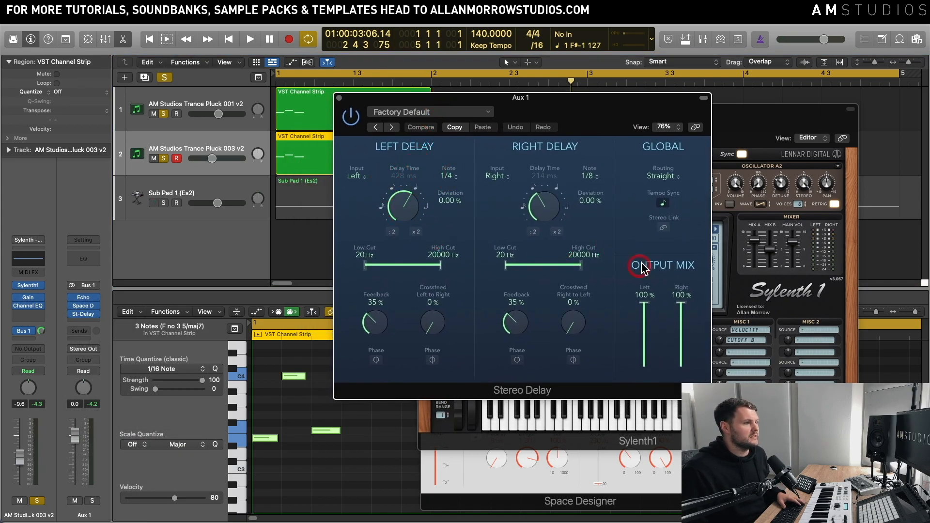
drag(634, 108, 566, 110)
key(space)
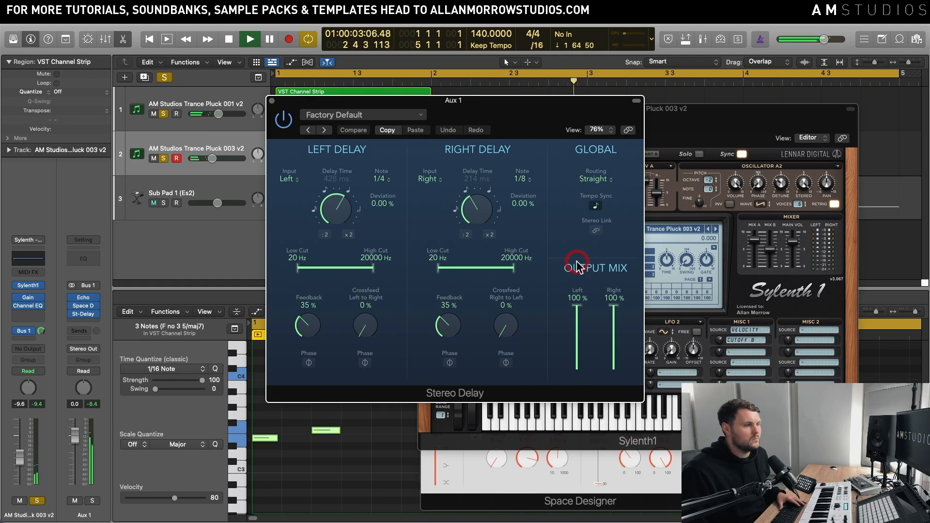
key(space)
- Set the Stereo Delay output mix to 33% left and 44% right, with a 1/4 right delay at +2.33% deviation, and play it back
drag(691, 116, 765, 92)
drag(472, 106, 460, 97)
drag(576, 303, 569, 315)
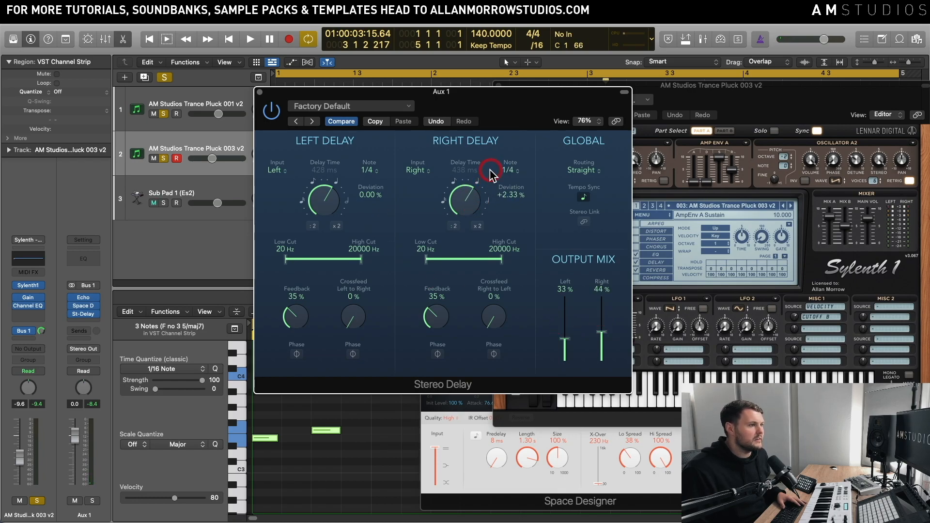
key(space)
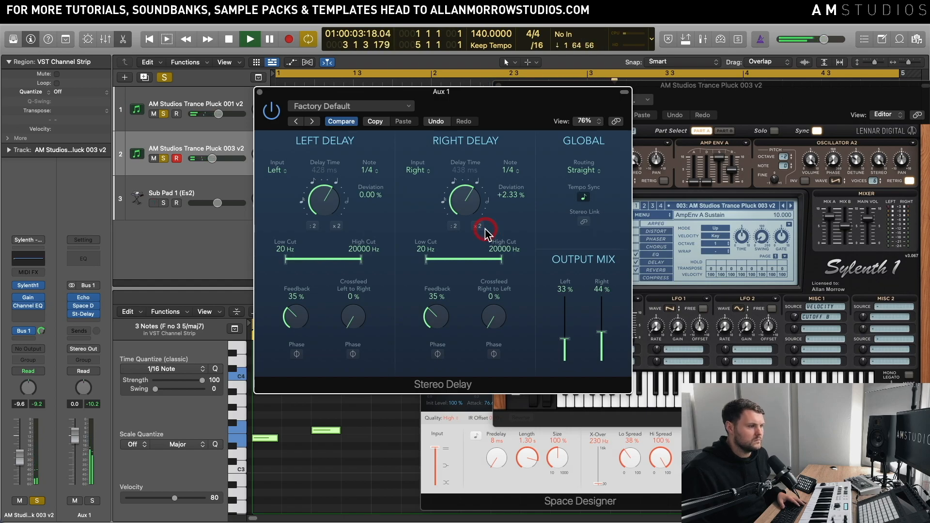
key(space)
drag(546, 98, 482, 175)
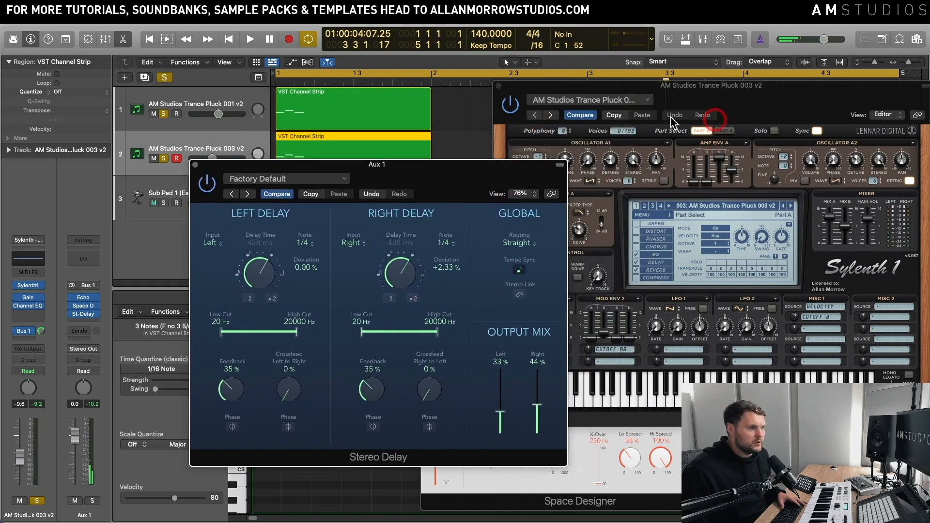
- Load and audition the Sylenth1 preset AM Studios Trance Pluck 004 v2 on the second track, with the Stereo Delay window closed
click(196, 166)
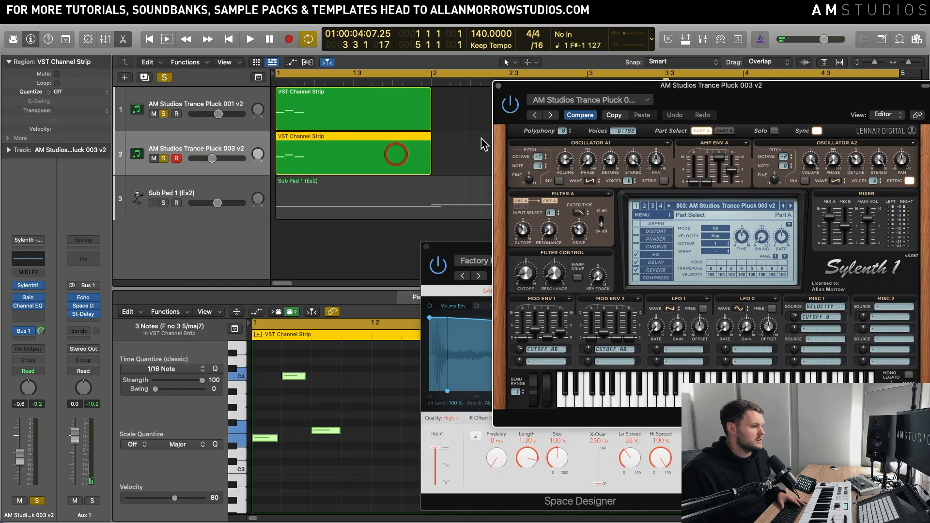
drag(621, 89, 568, 92)
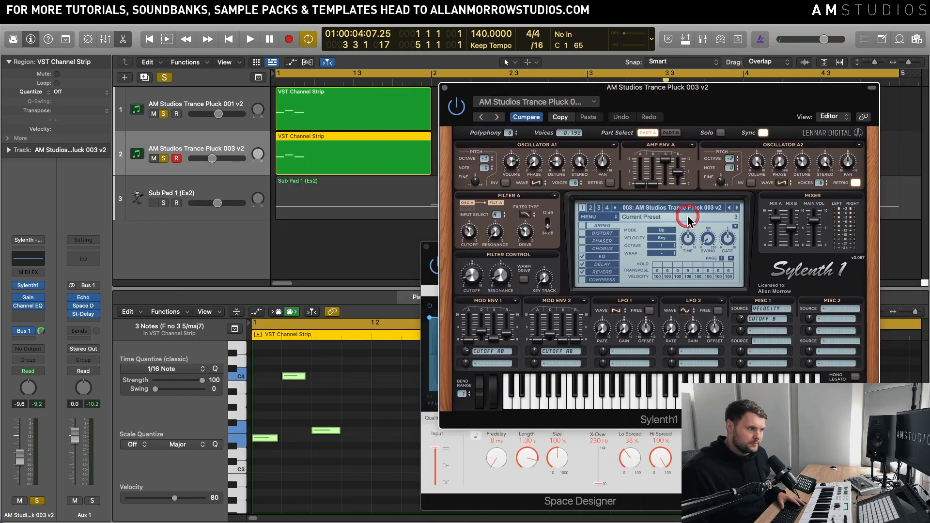
click(736, 208)
click(735, 250)
key(space)
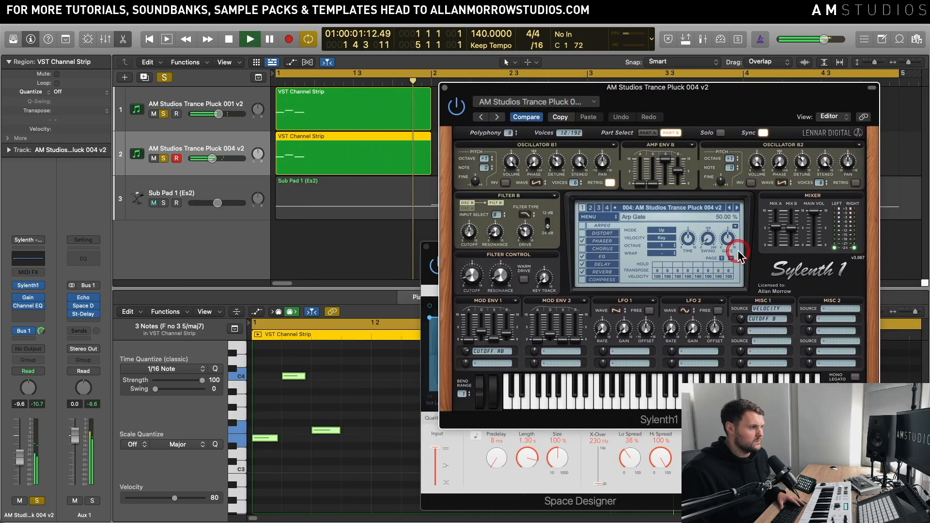
key(space)
- Clear the track solos, play both plucks together with the sub pad, and close the Sylenth1 window
click(164, 78)
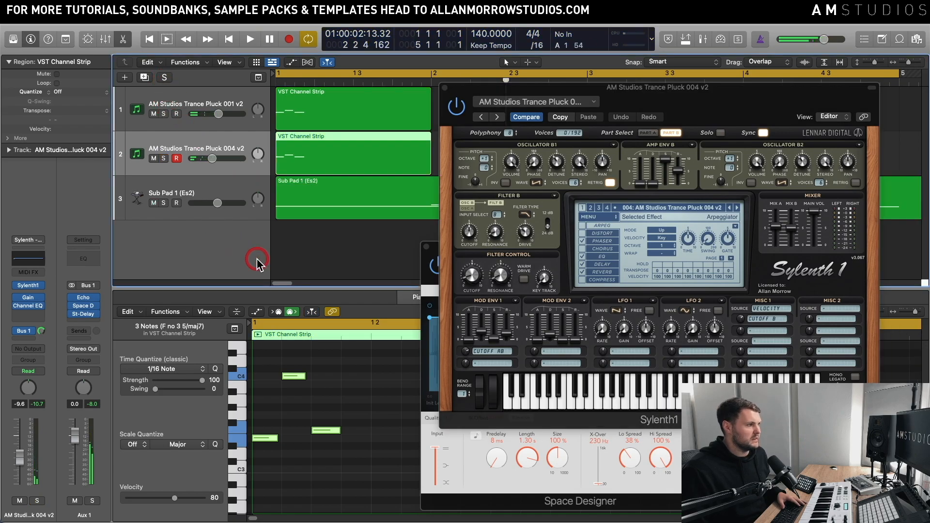
key(space)
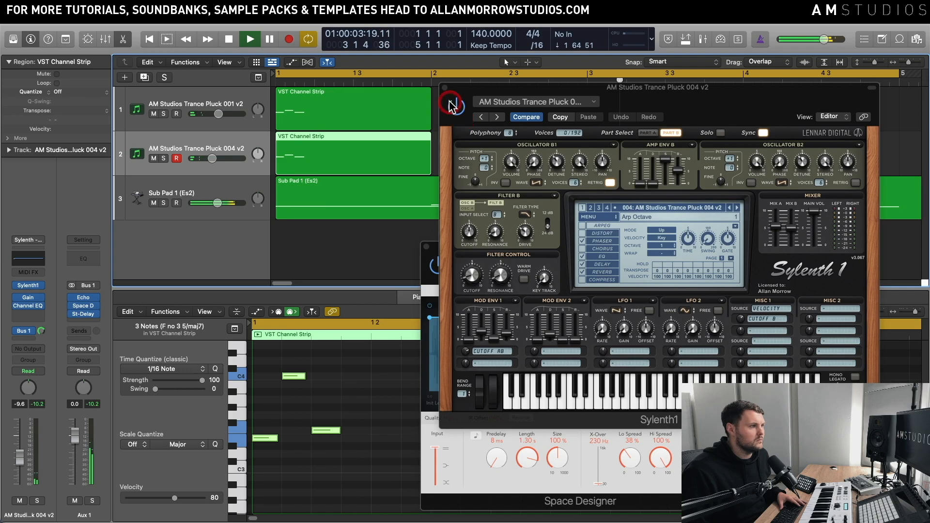
key(space)
click(429, 122)
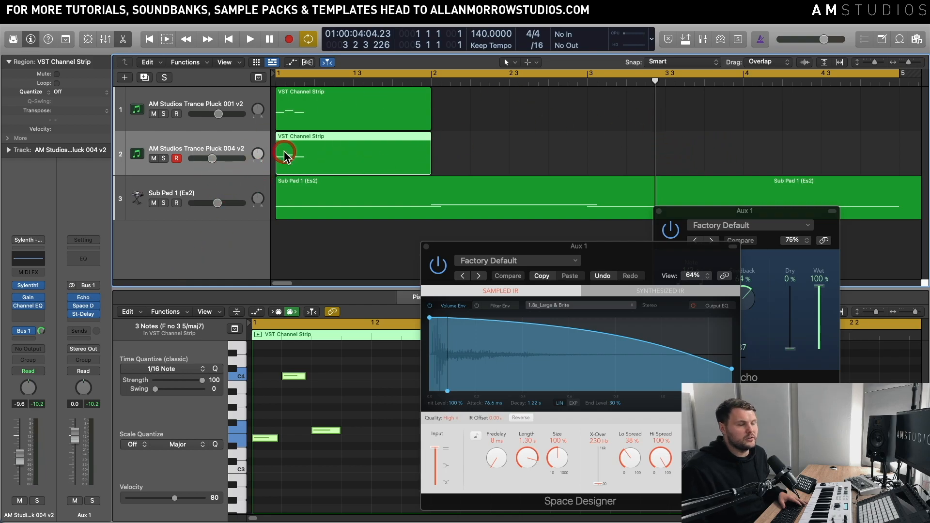
- Insert Channel EQ after Stereo Delay on Aux 1, set its high cut just under 1 kHz, and play it back
click(29, 285)
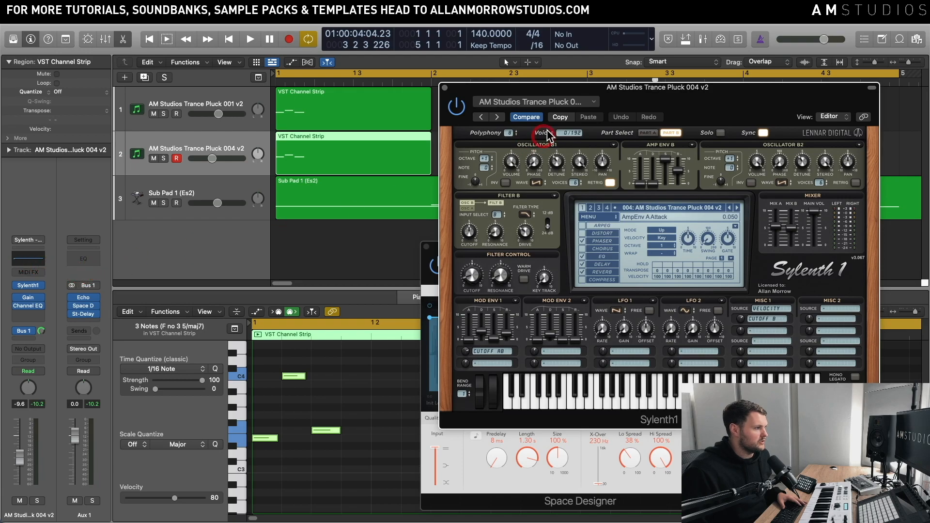
drag(560, 88, 581, 81)
click(88, 260)
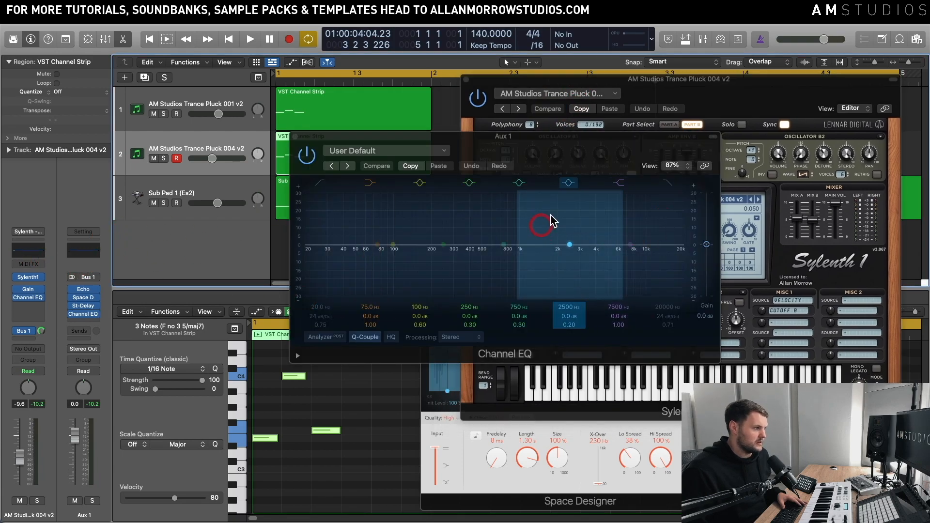
click(668, 262)
drag(668, 262, 539, 286)
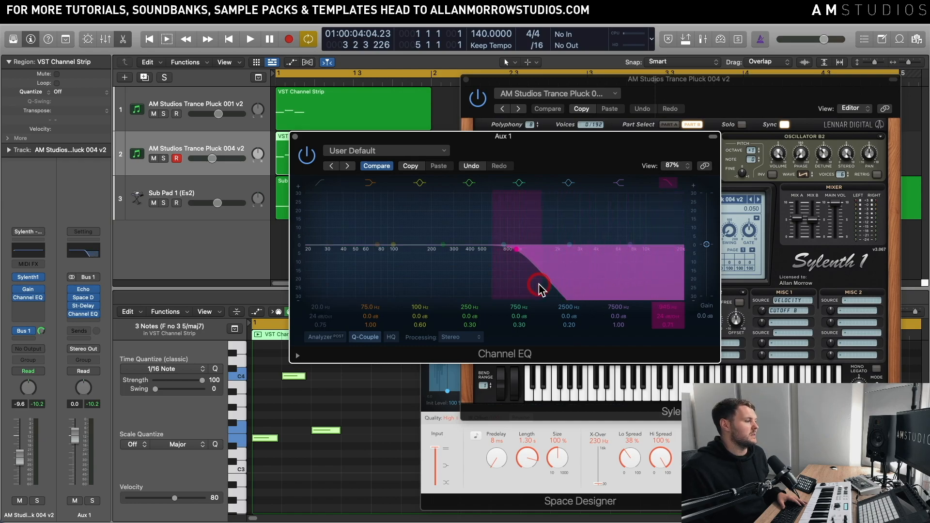
key(space)
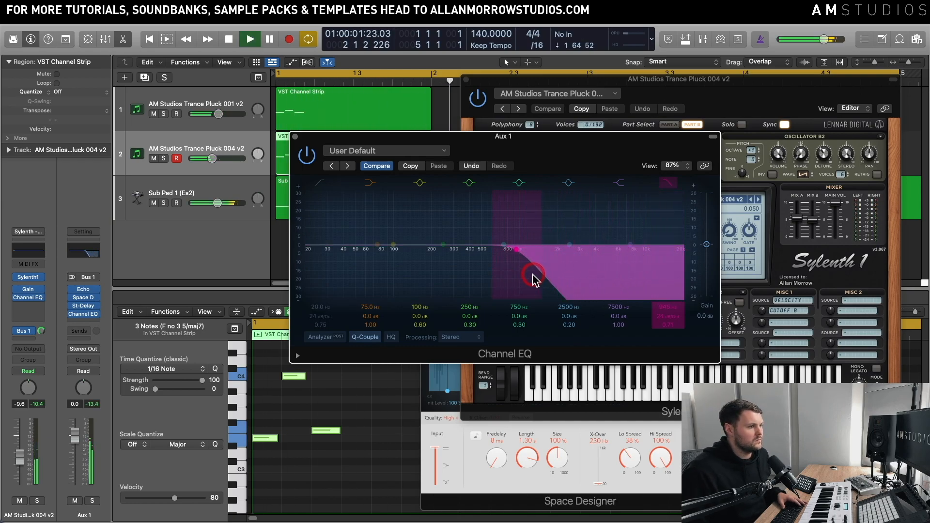
key(space)
- Raise the Aux 1 Channel EQ high cut to about 2 kHz and play back the mix
drag(532, 277, 571, 277)
click(439, 386)
key(space)
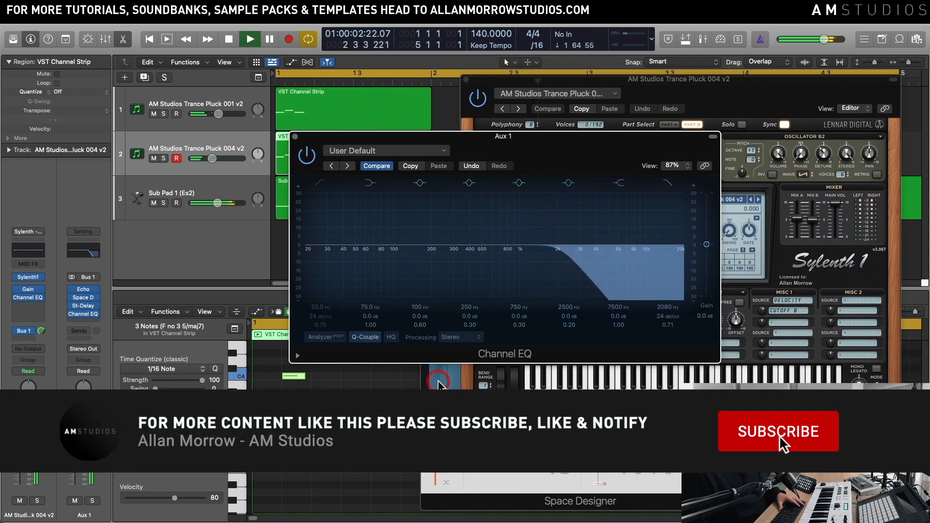
key(space)
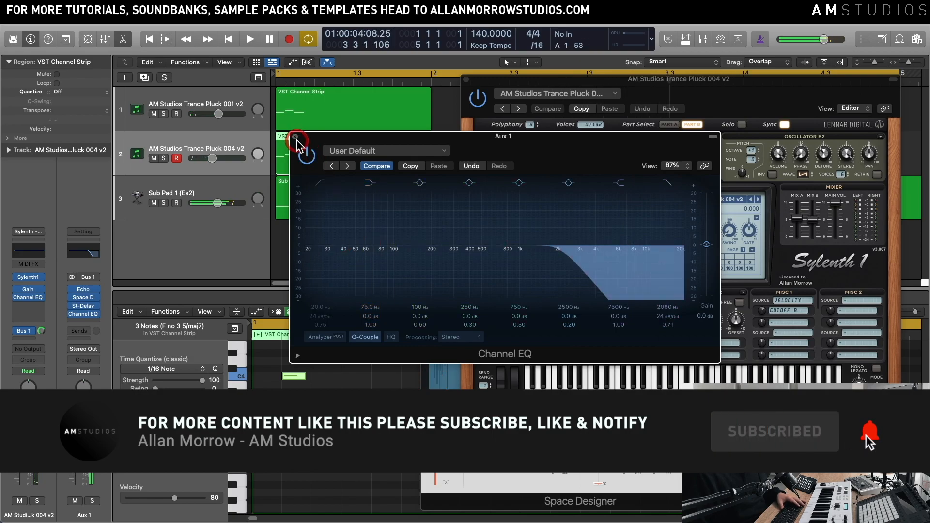
- Close the Channel EQ, Sylenth1 and Space Designer windows and show the second pluck's region in the Piano Roll
click(295, 137)
click(466, 80)
click(461, 199)
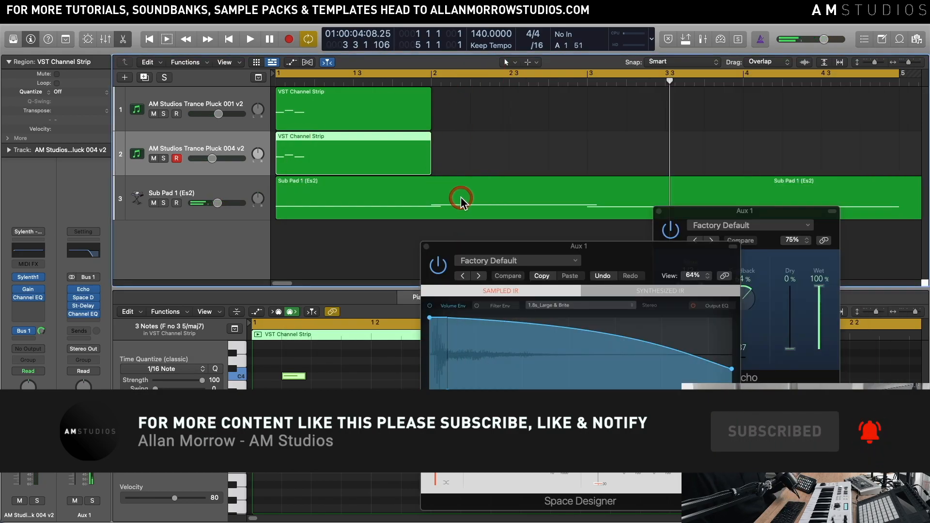
click(453, 149)
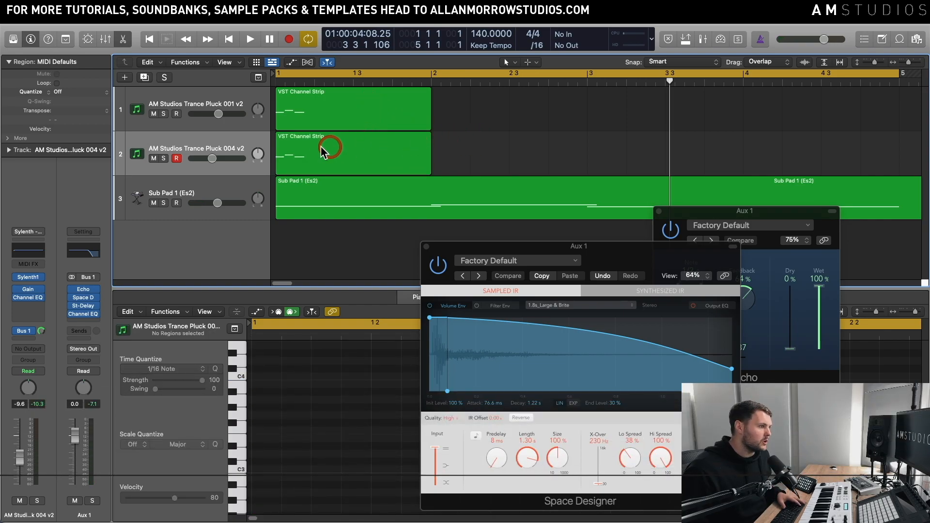
click(293, 114)
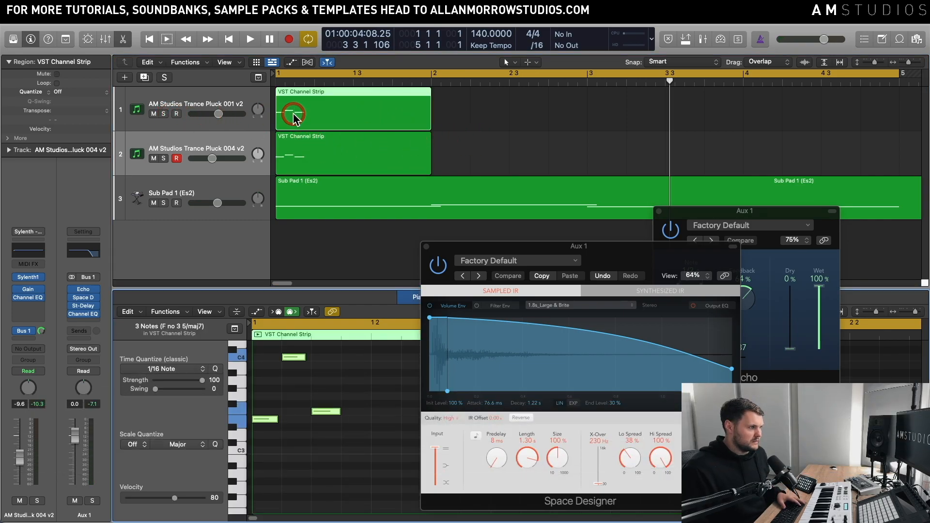
click(296, 136)
click(426, 247)
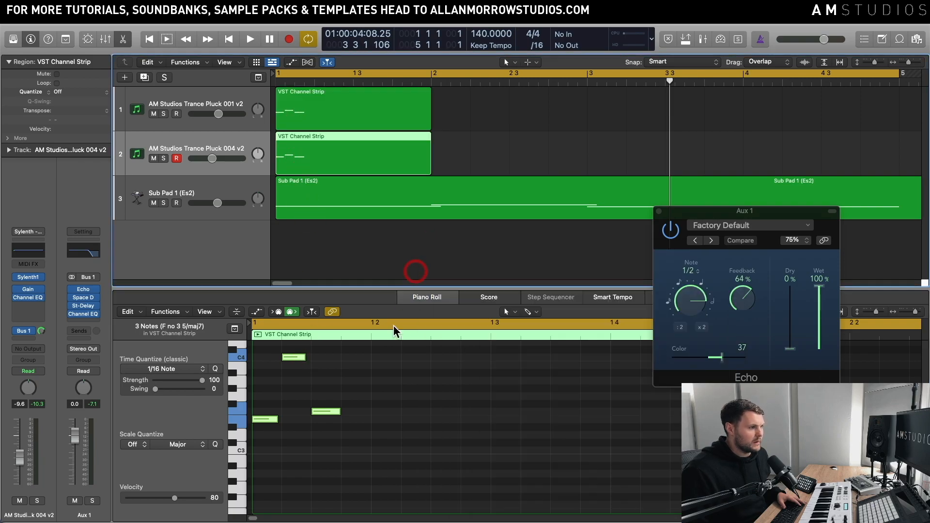
- Swap the pitches of the second pluck's first and third notes to F3 and E3, and play back both plucks
drag(270, 420, 327, 420)
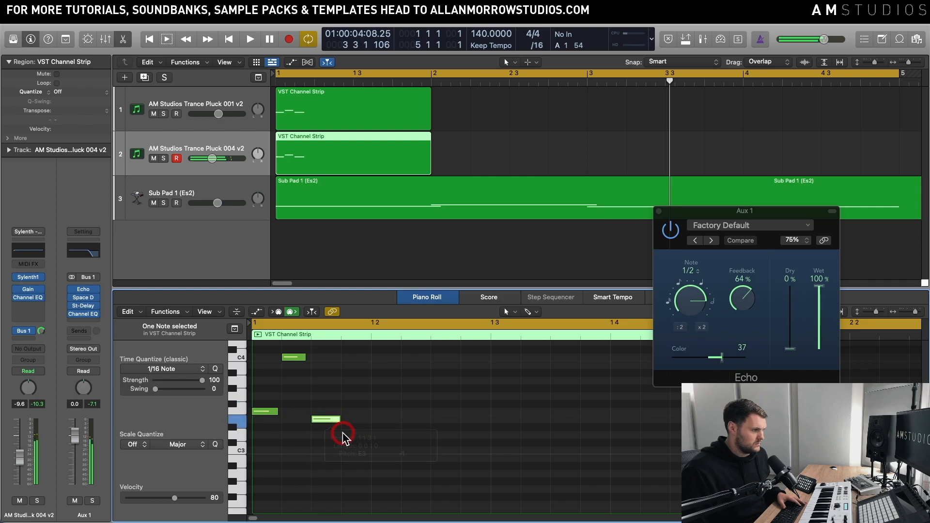
click(211, 103)
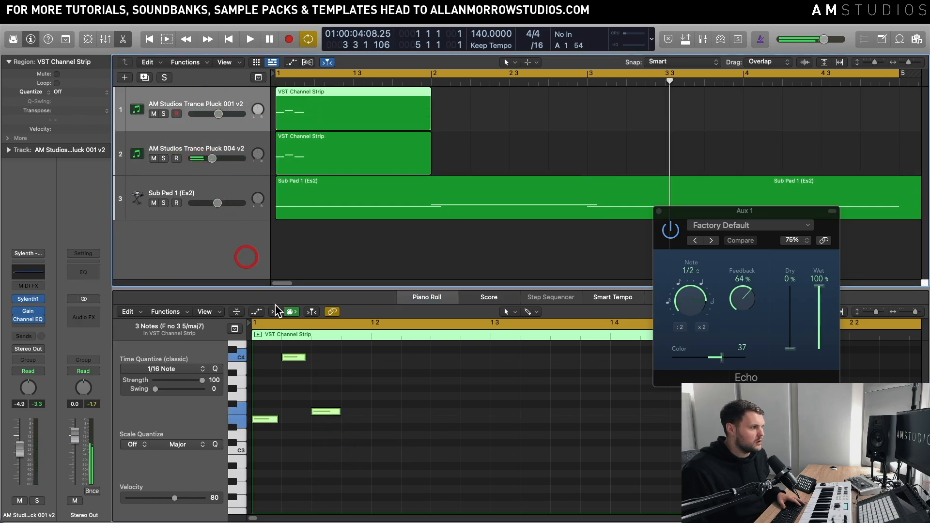
key(space)
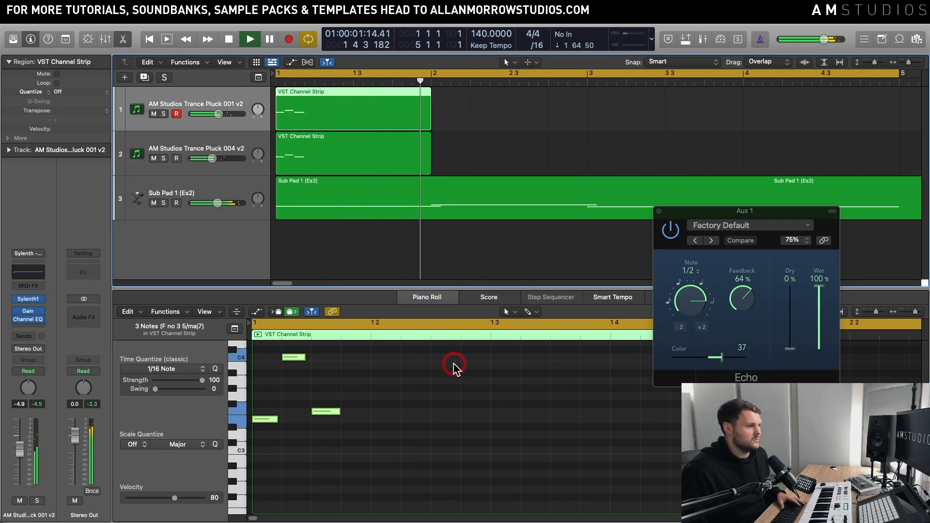
click(658, 211)
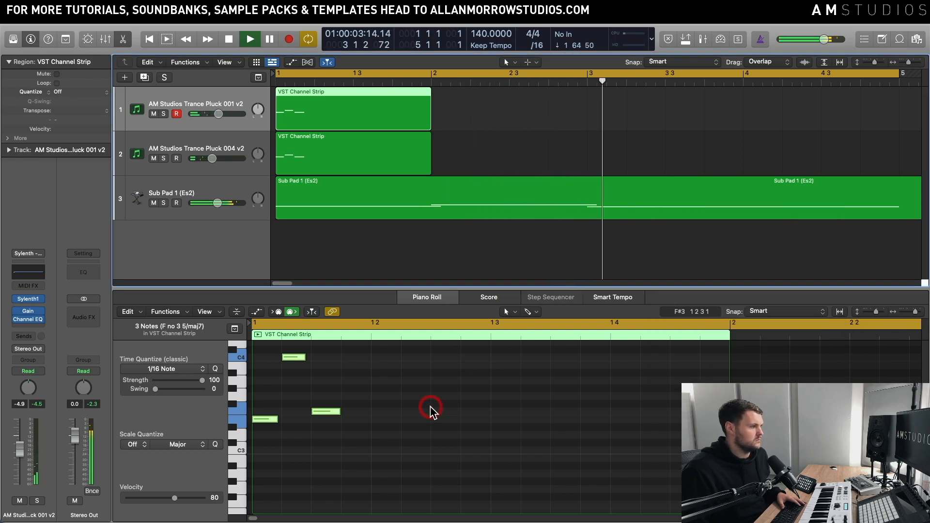
key(space)
- Raise the second pluck's first note to A3 and its third note to F4, and play back the pattern
click(425, 150)
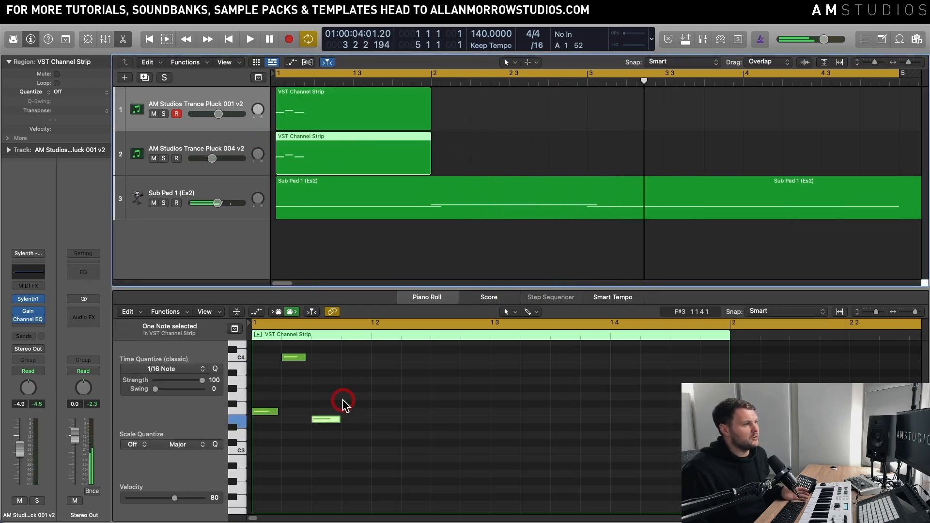
drag(265, 411, 266, 381)
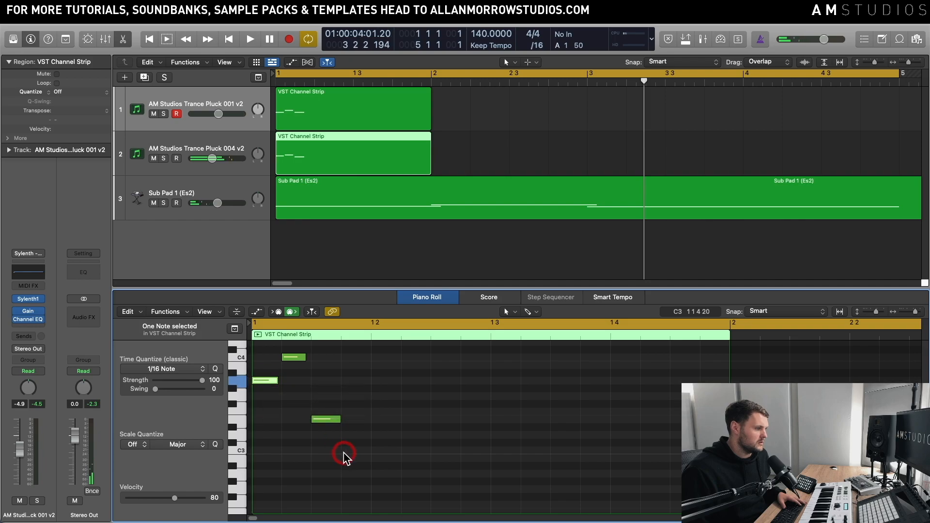
scroll(344, 456, up, 3)
drag(325, 457, 324, 360)
key(space)
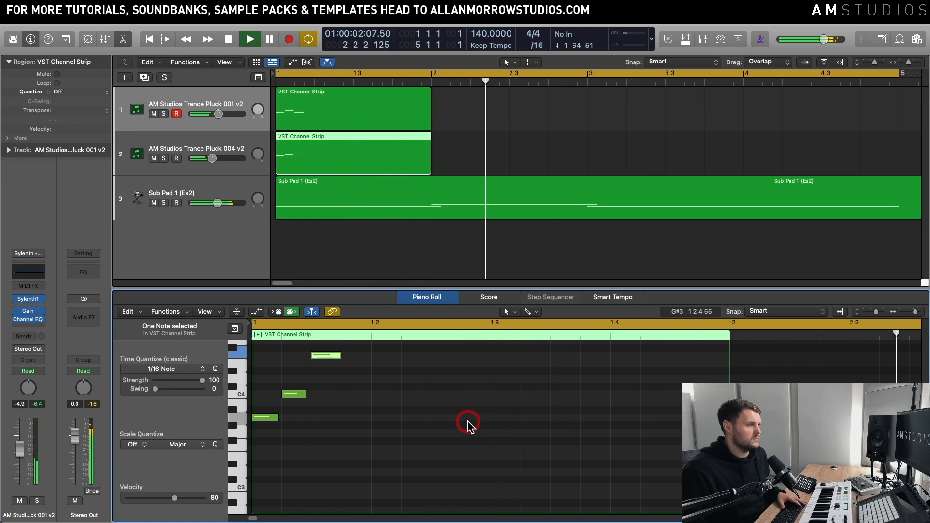
click(383, 421)
key(space)
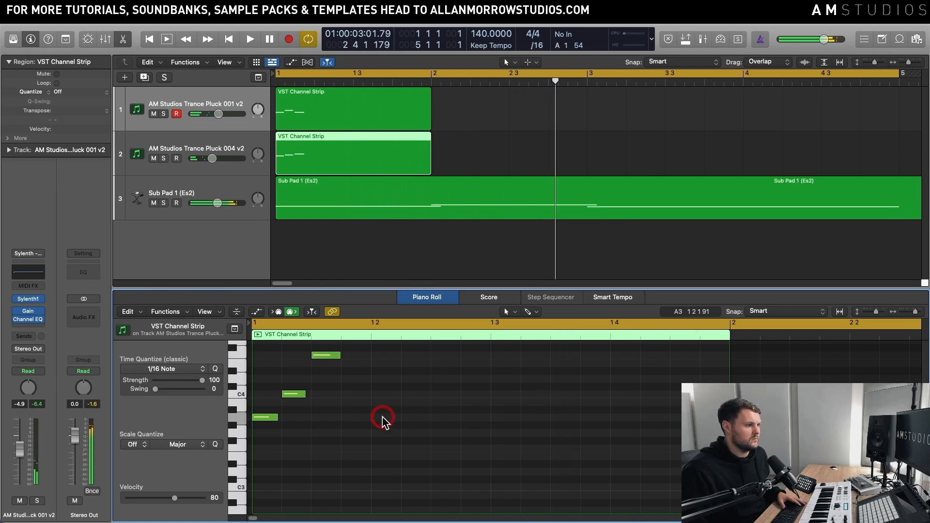
- Lower the second pluck's third note by a semitone to E4 and play it back
click(320, 356)
drag(319, 361, 319, 368)
key(space)
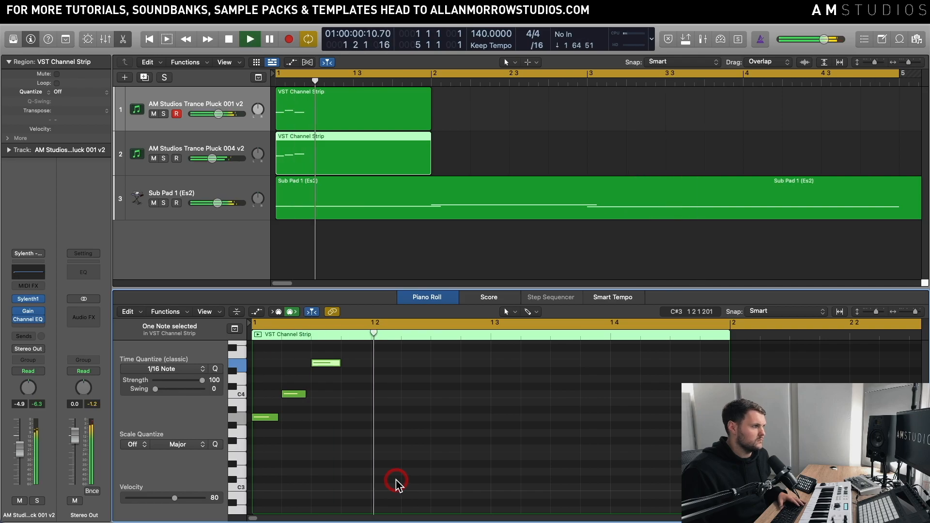
key(space)
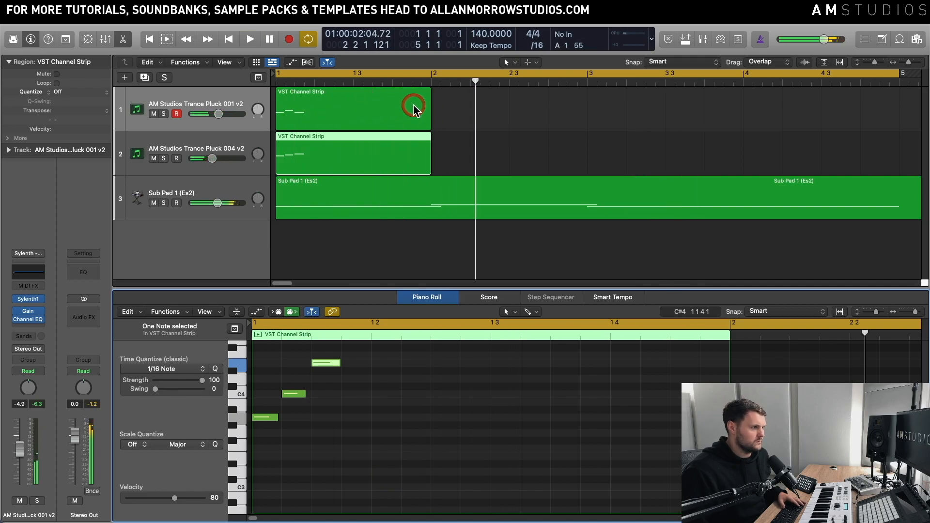
- Raise the third note of the first track's pluck pattern an octave to F4 and play back the layers
click(438, 107)
click(407, 107)
click(309, 395)
drag(323, 446, 334, 356)
key(space)
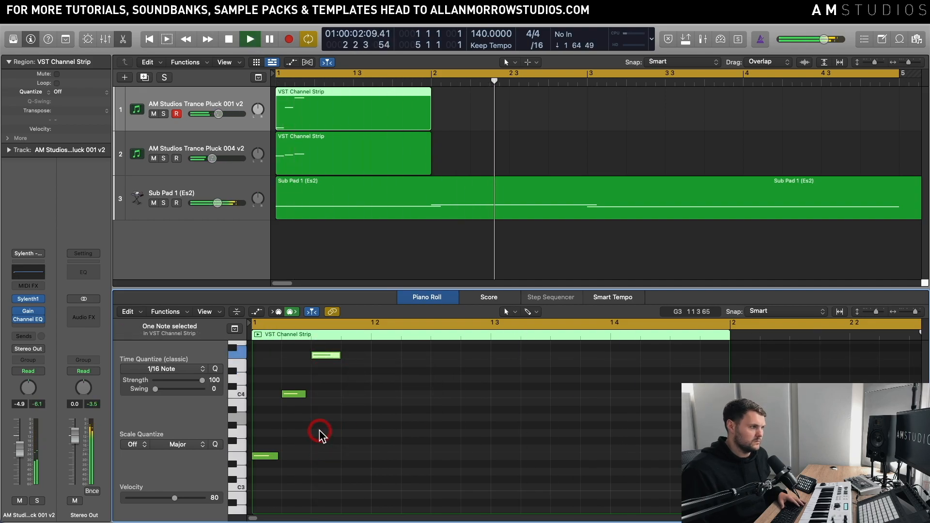
key(space)
- Copy both pluck regions from bar 1 to bar 3 and play back the arrangement
drag(486, 110, 385, 162)
drag(376, 116, 687, 120)
key(space)
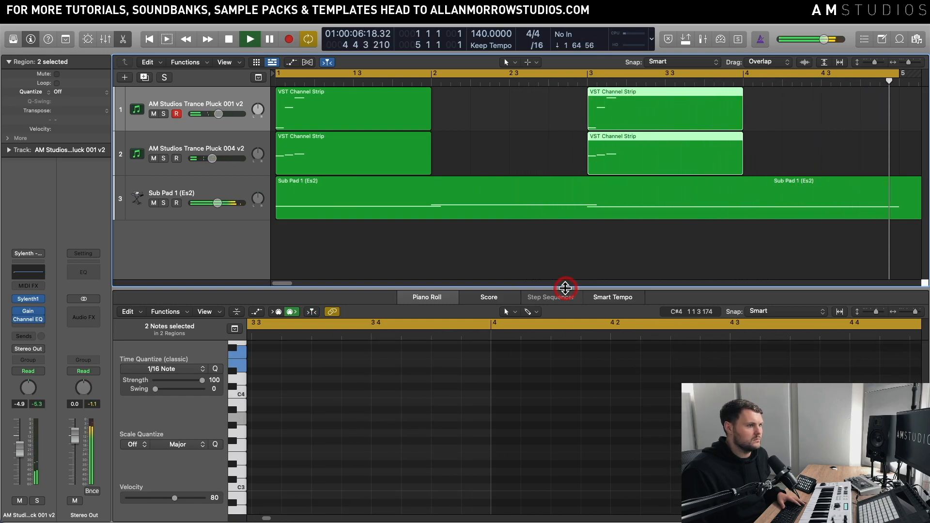
key(space)
click(458, 150)
click(349, 150)
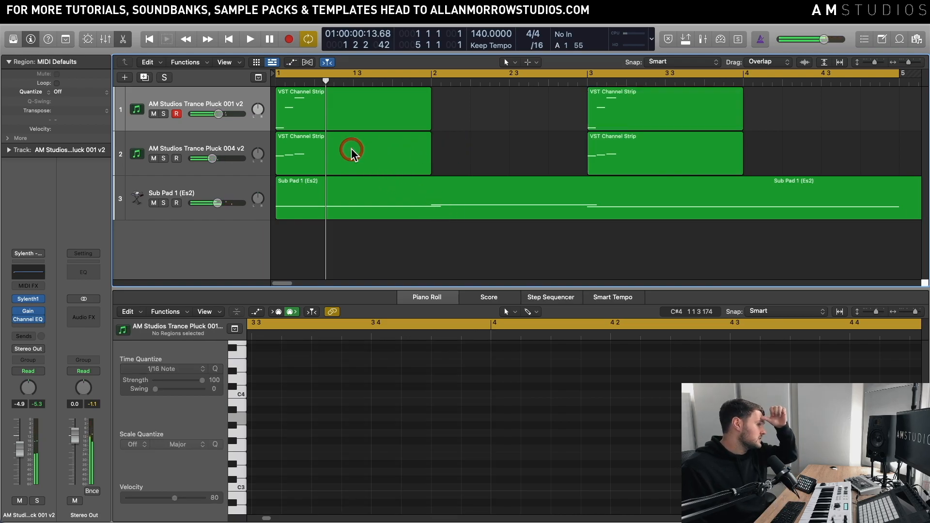
- Compare the channel strips of the two pluck tracks and inspect the second pluck's Bus 1 send and its effects chain
click(344, 152)
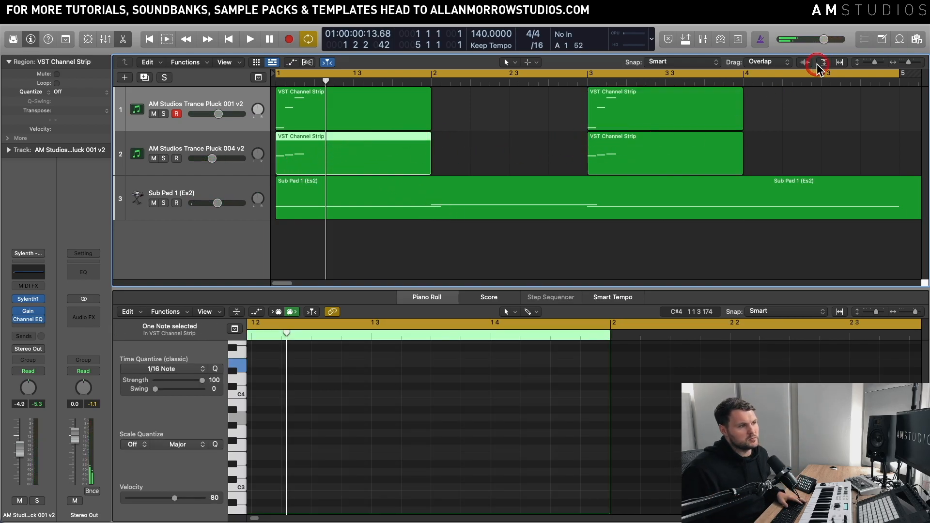
click(909, 62)
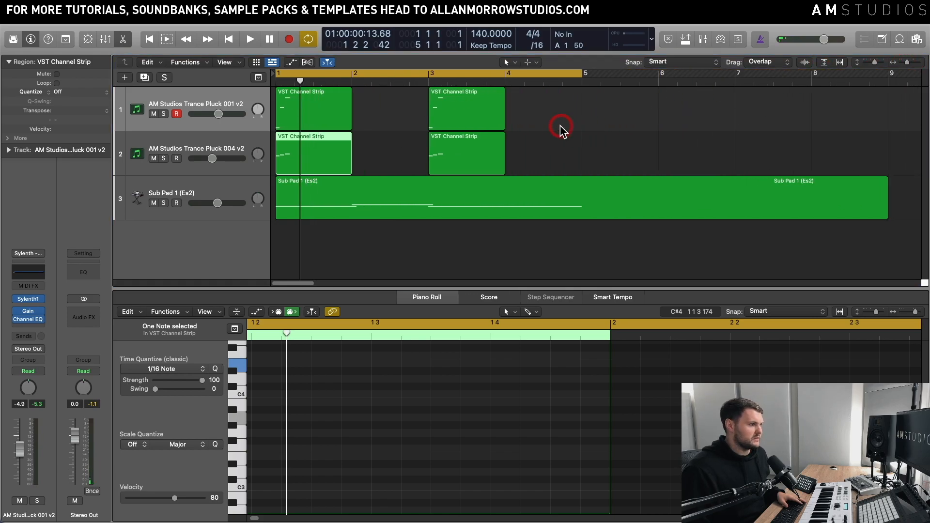
click(471, 214)
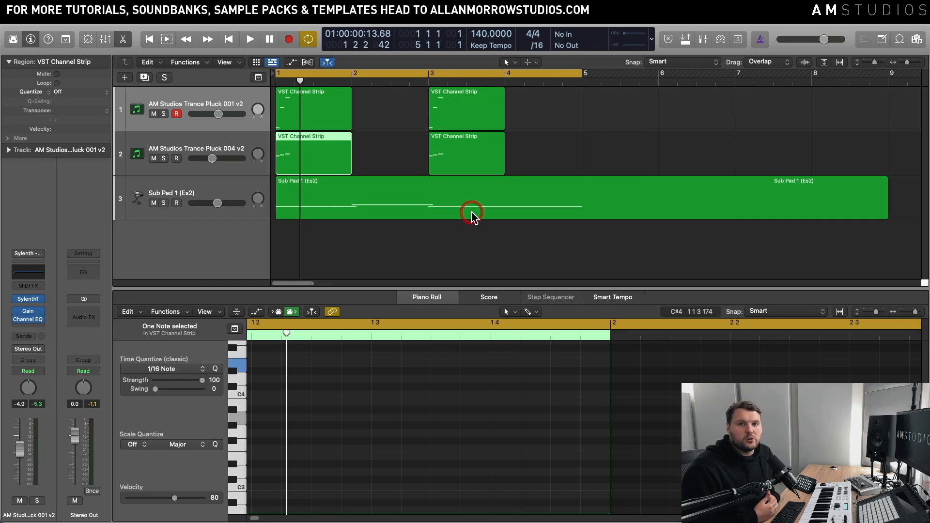
click(232, 139)
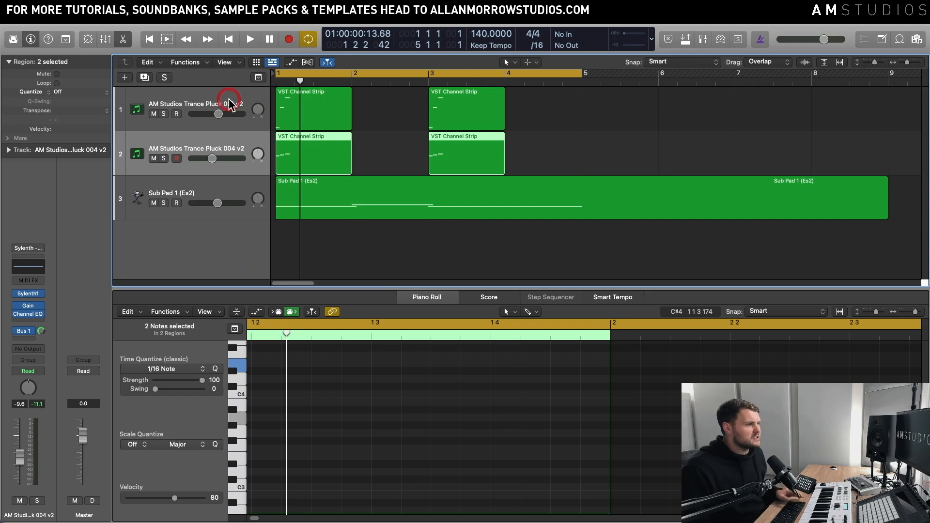
click(231, 103)
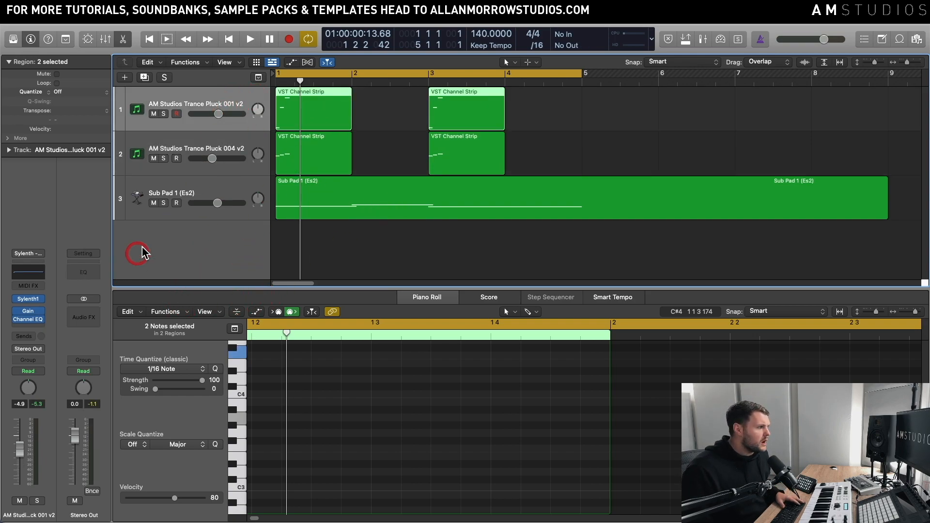
click(230, 137)
click(27, 311)
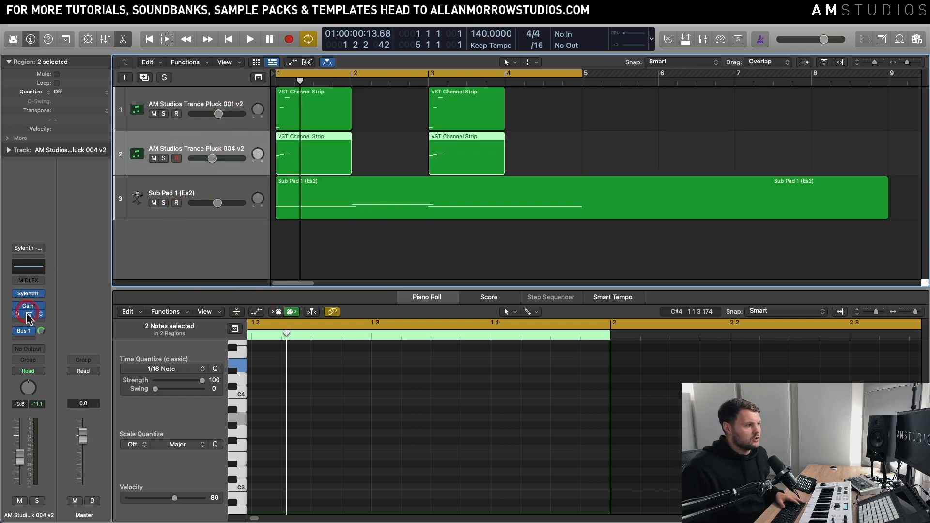
click(27, 331)
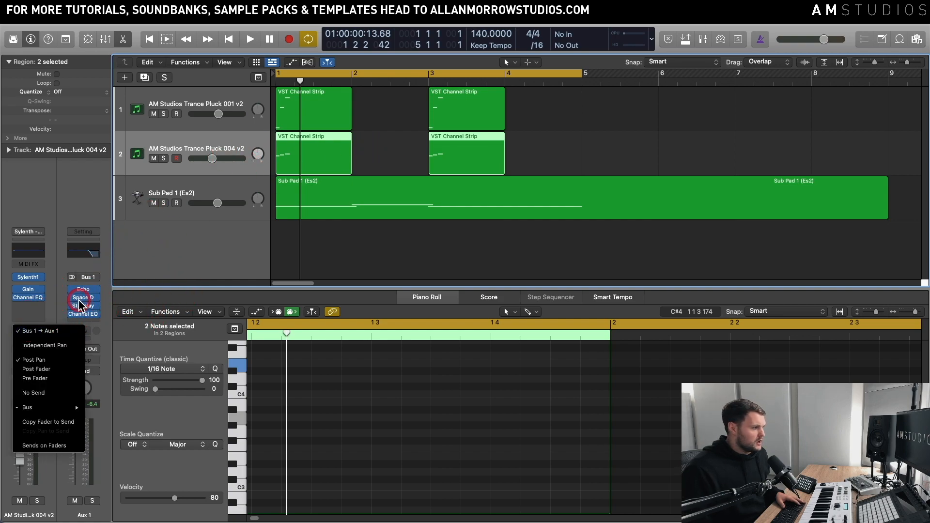
click(456, 242)
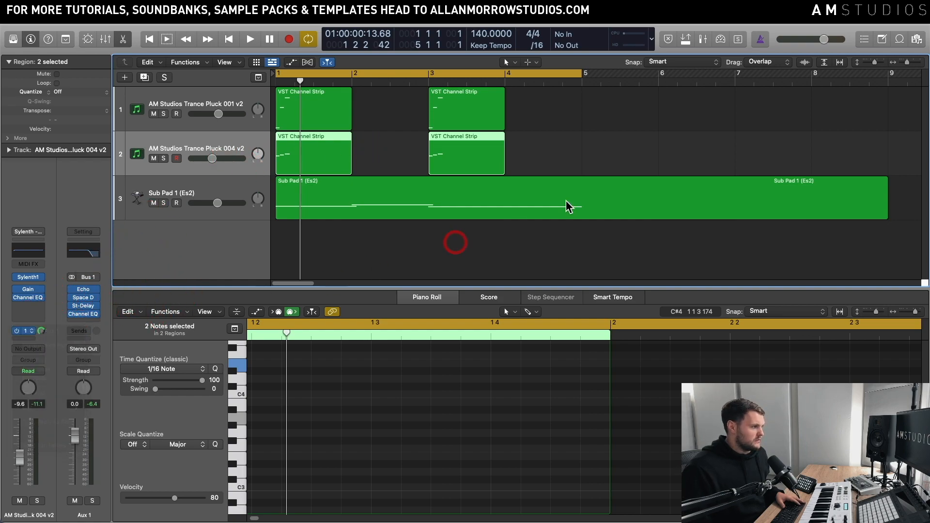
- Load the 0.7s Short Clear Vocals preset in the Space Designer reverb on Aux 1 and play back the arrangement
click(85, 299)
drag(608, 250, 618, 136)
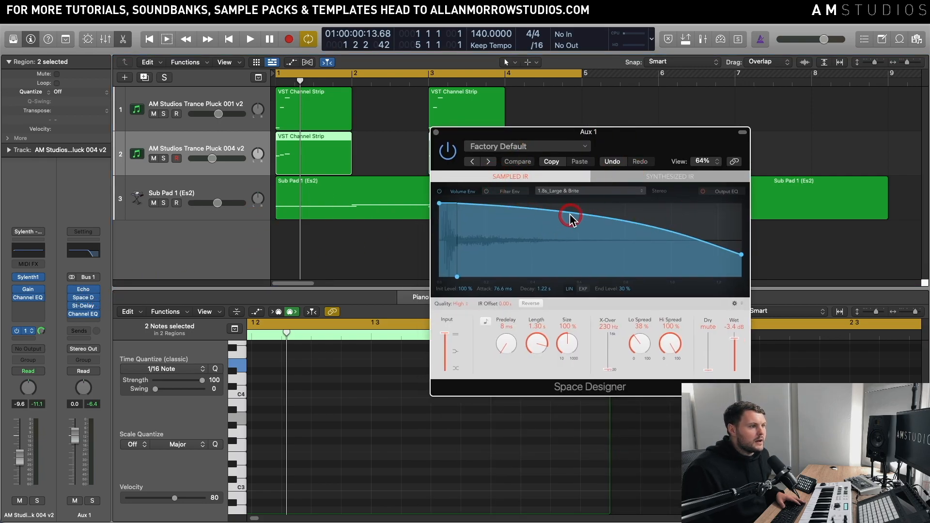
drag(486, 146, 527, 388)
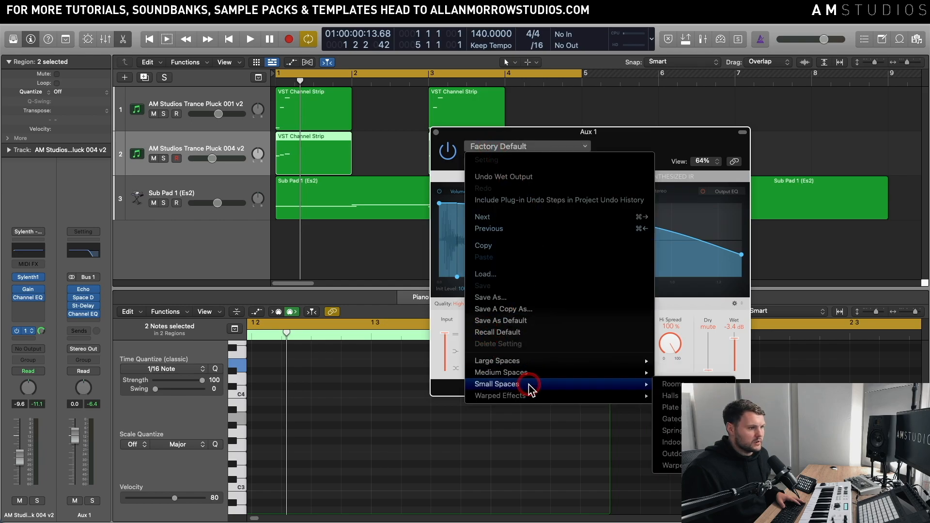
click(770, 419)
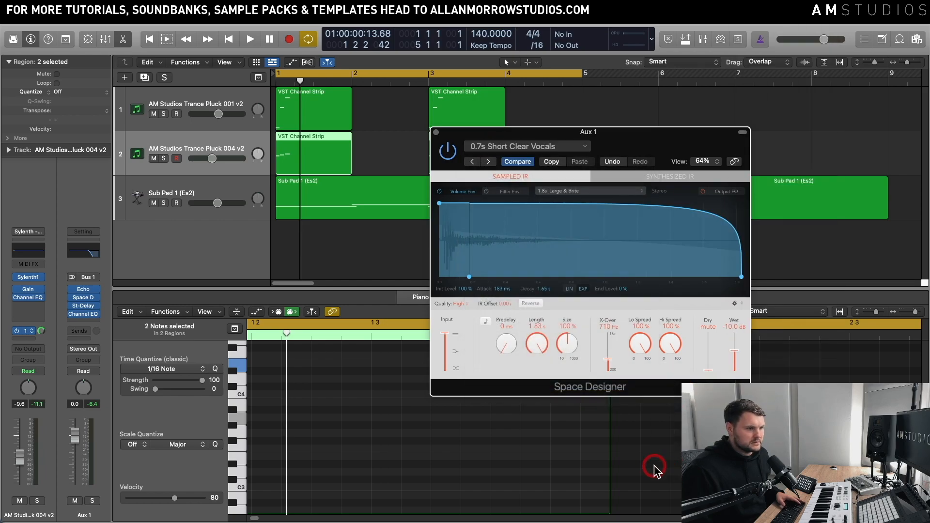
key(space)
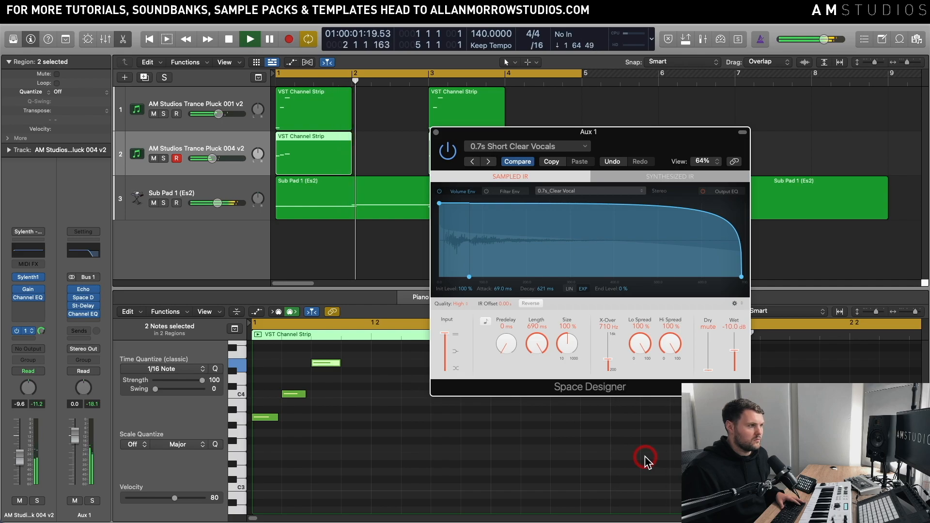
key(space)
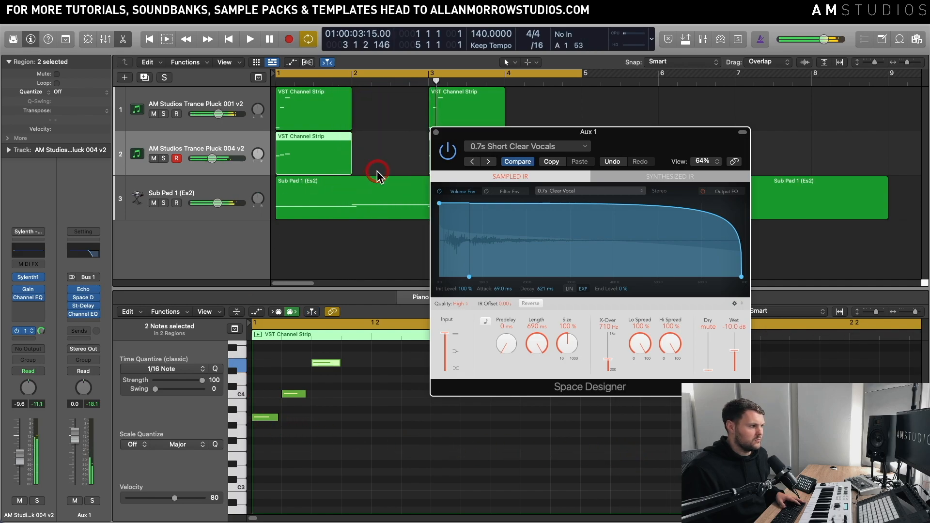
- Close the reverb, transpose all notes in both second pluck regions down two octaves, and play them back
click(437, 132)
drag(580, 155, 319, 157)
drag(915, 312, 904, 314)
click(459, 445)
key(super+a)
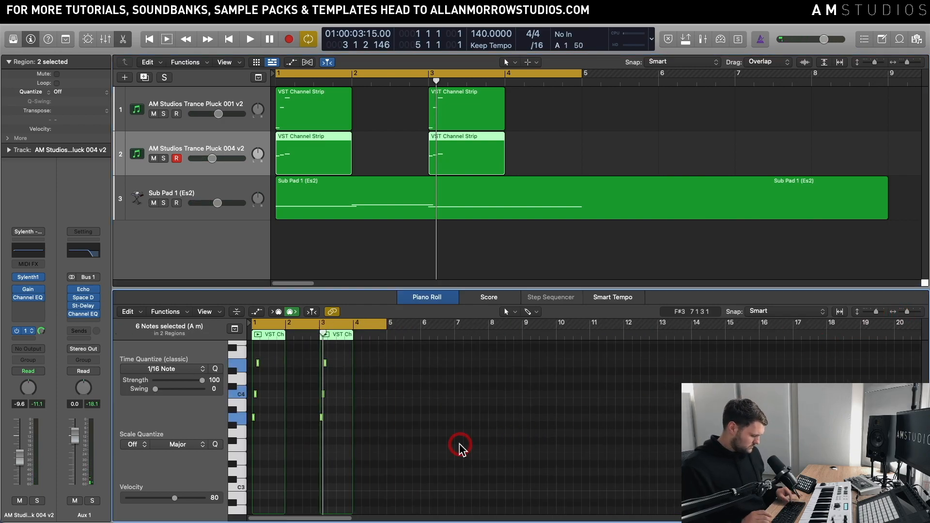
key(alt+shift+Down)
key(alt+shift+Down)
key(space)
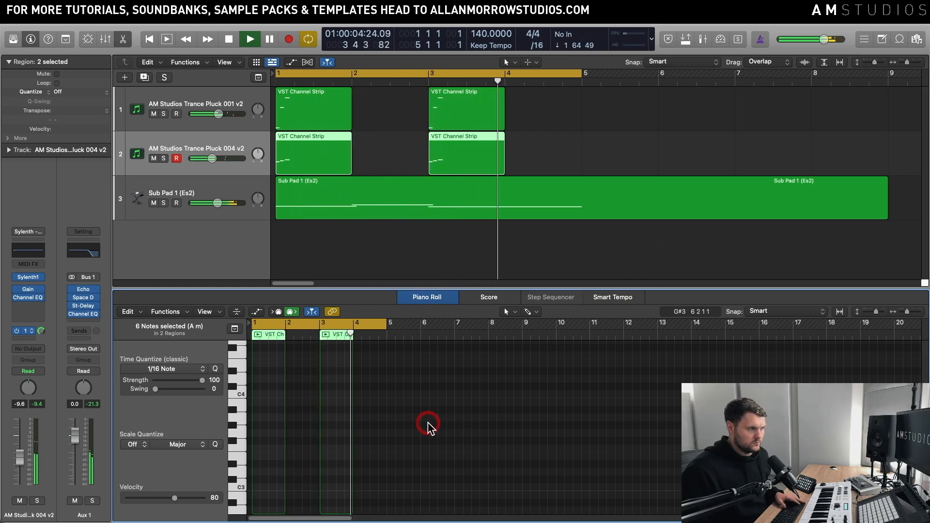
key(space)
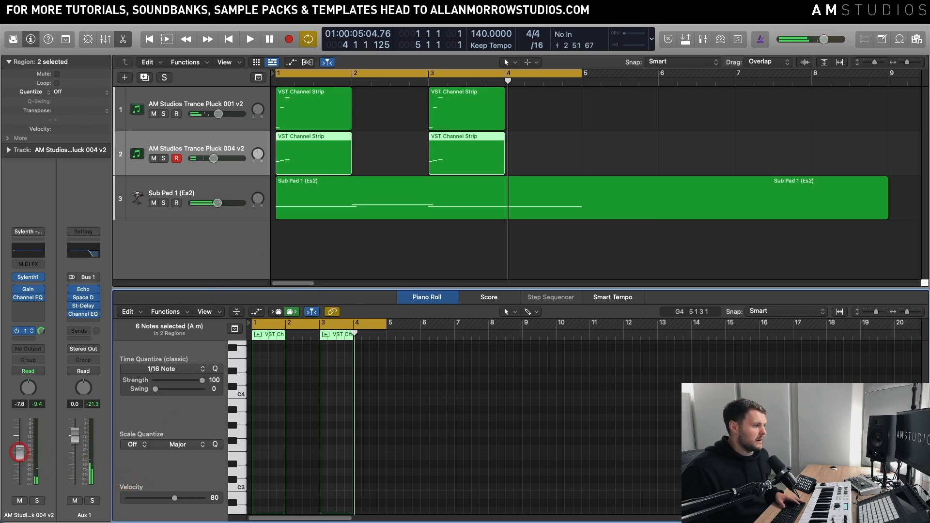
- Raise the second pluck track's volume to -2.8 dB and play back the layers
key(space)
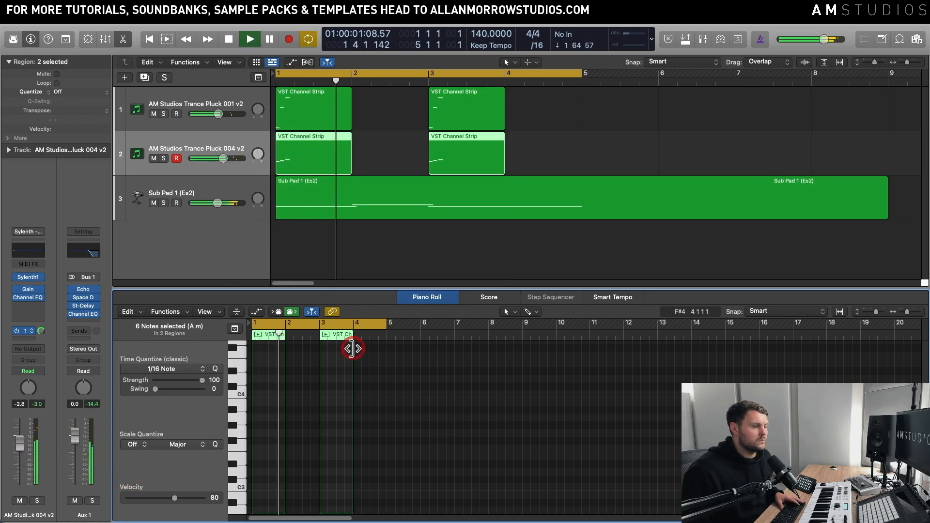
scroll(436, 415, down, 2)
key(space)
- Transpose all notes in both second pluck regions up one octave
click(388, 457)
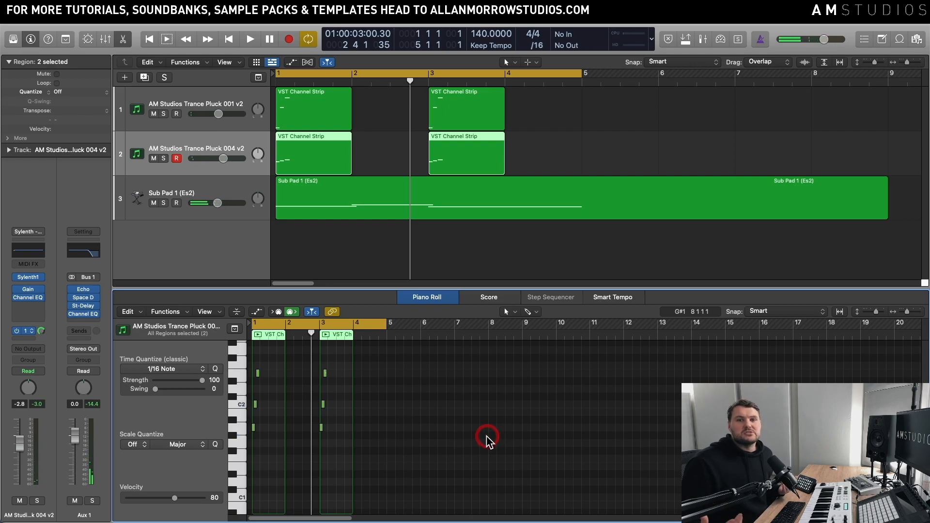
drag(388, 457, 254, 369)
key(alt+shift+Up)
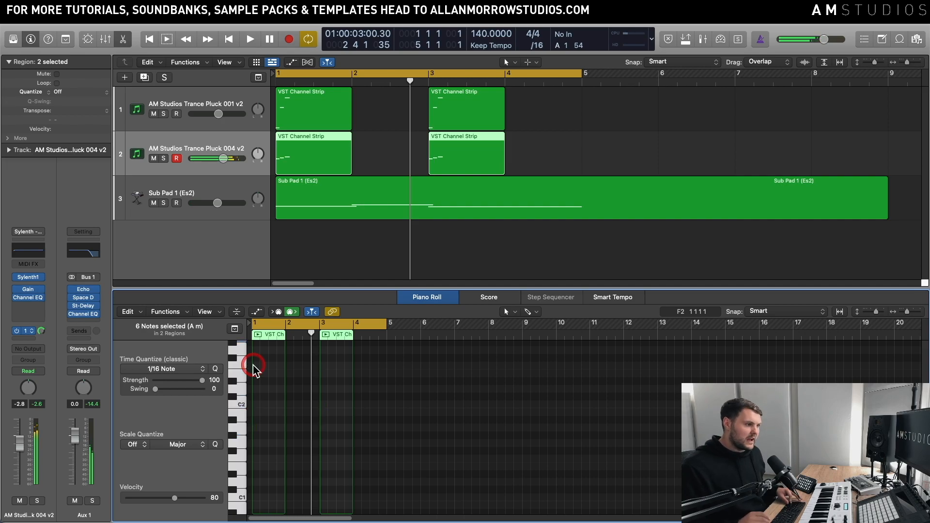
scroll(323, 420, up, 7)
scroll(323, 419, down, 1)
scroll(323, 422, down, 2)
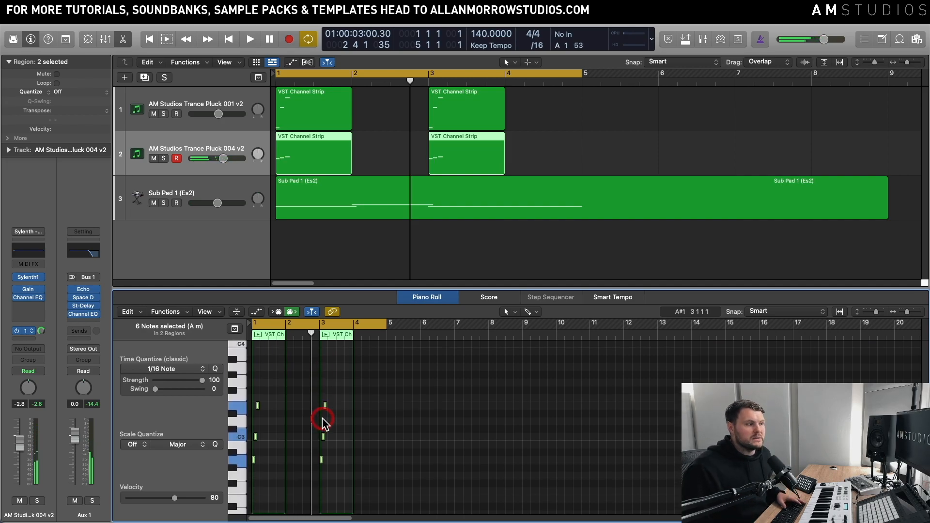